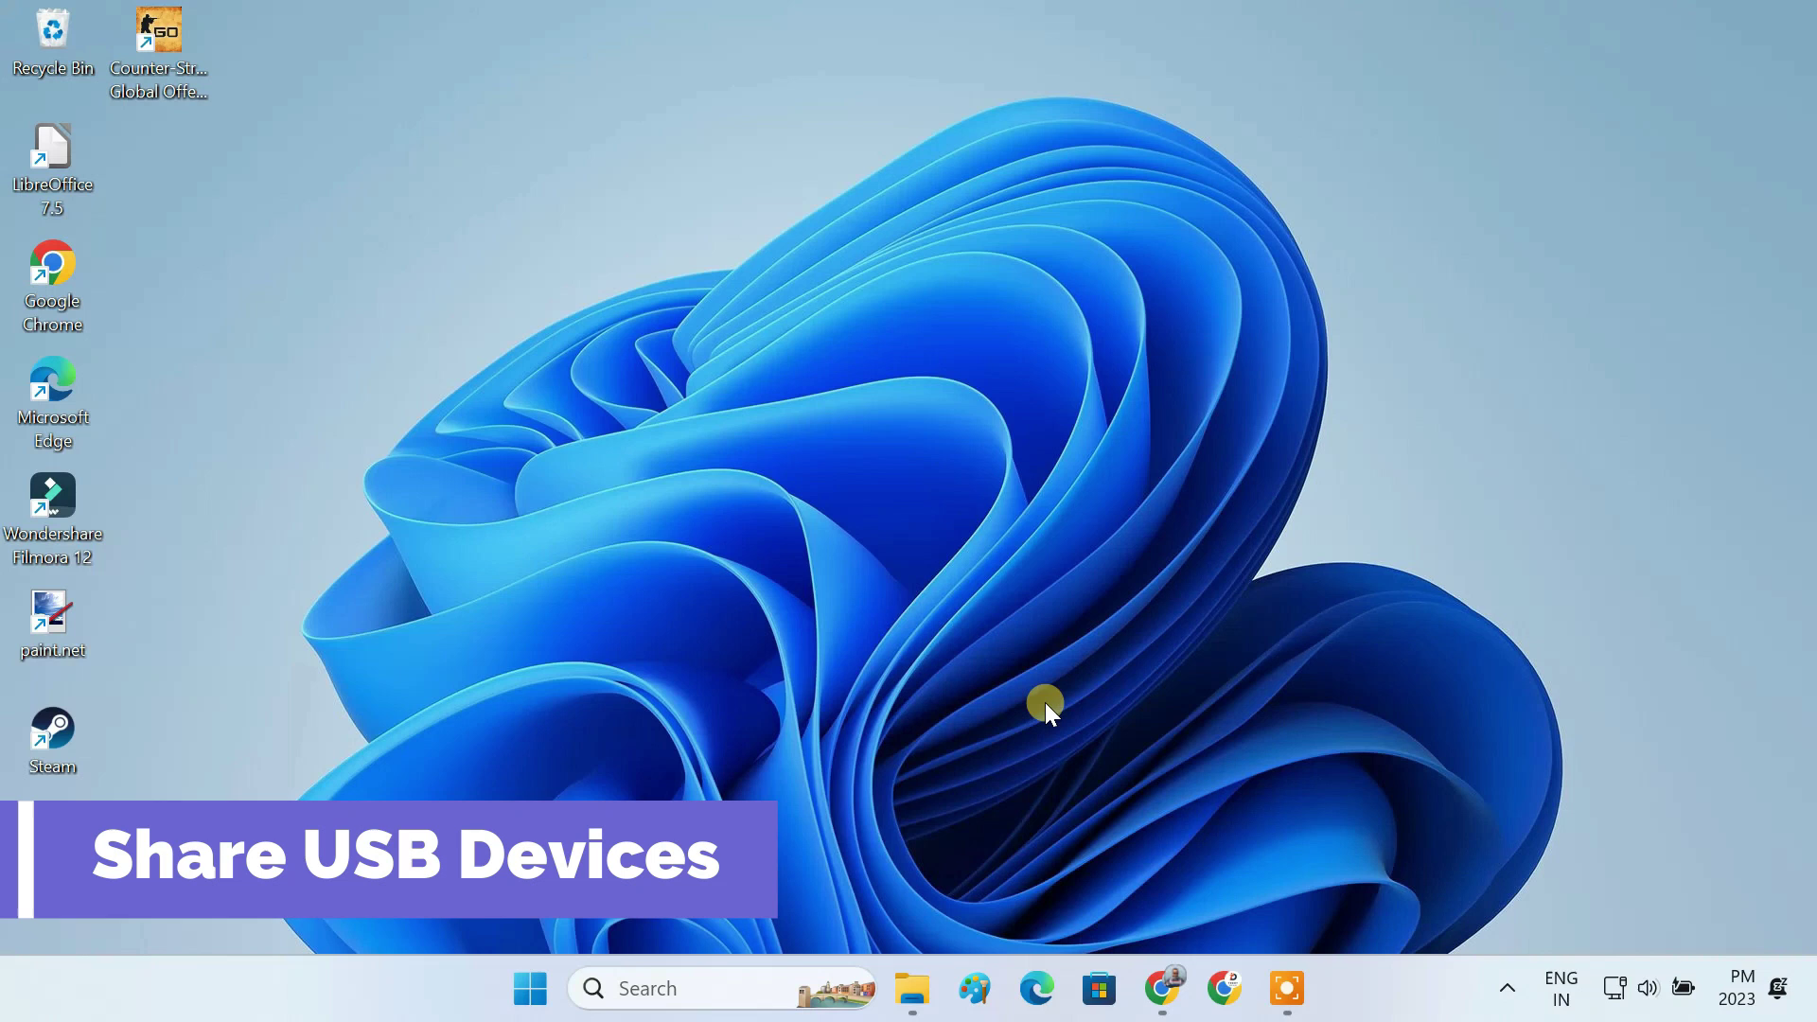
- Show the USB over Network product page, highlighting its Windows and macOS support
left_click(1174, 975)
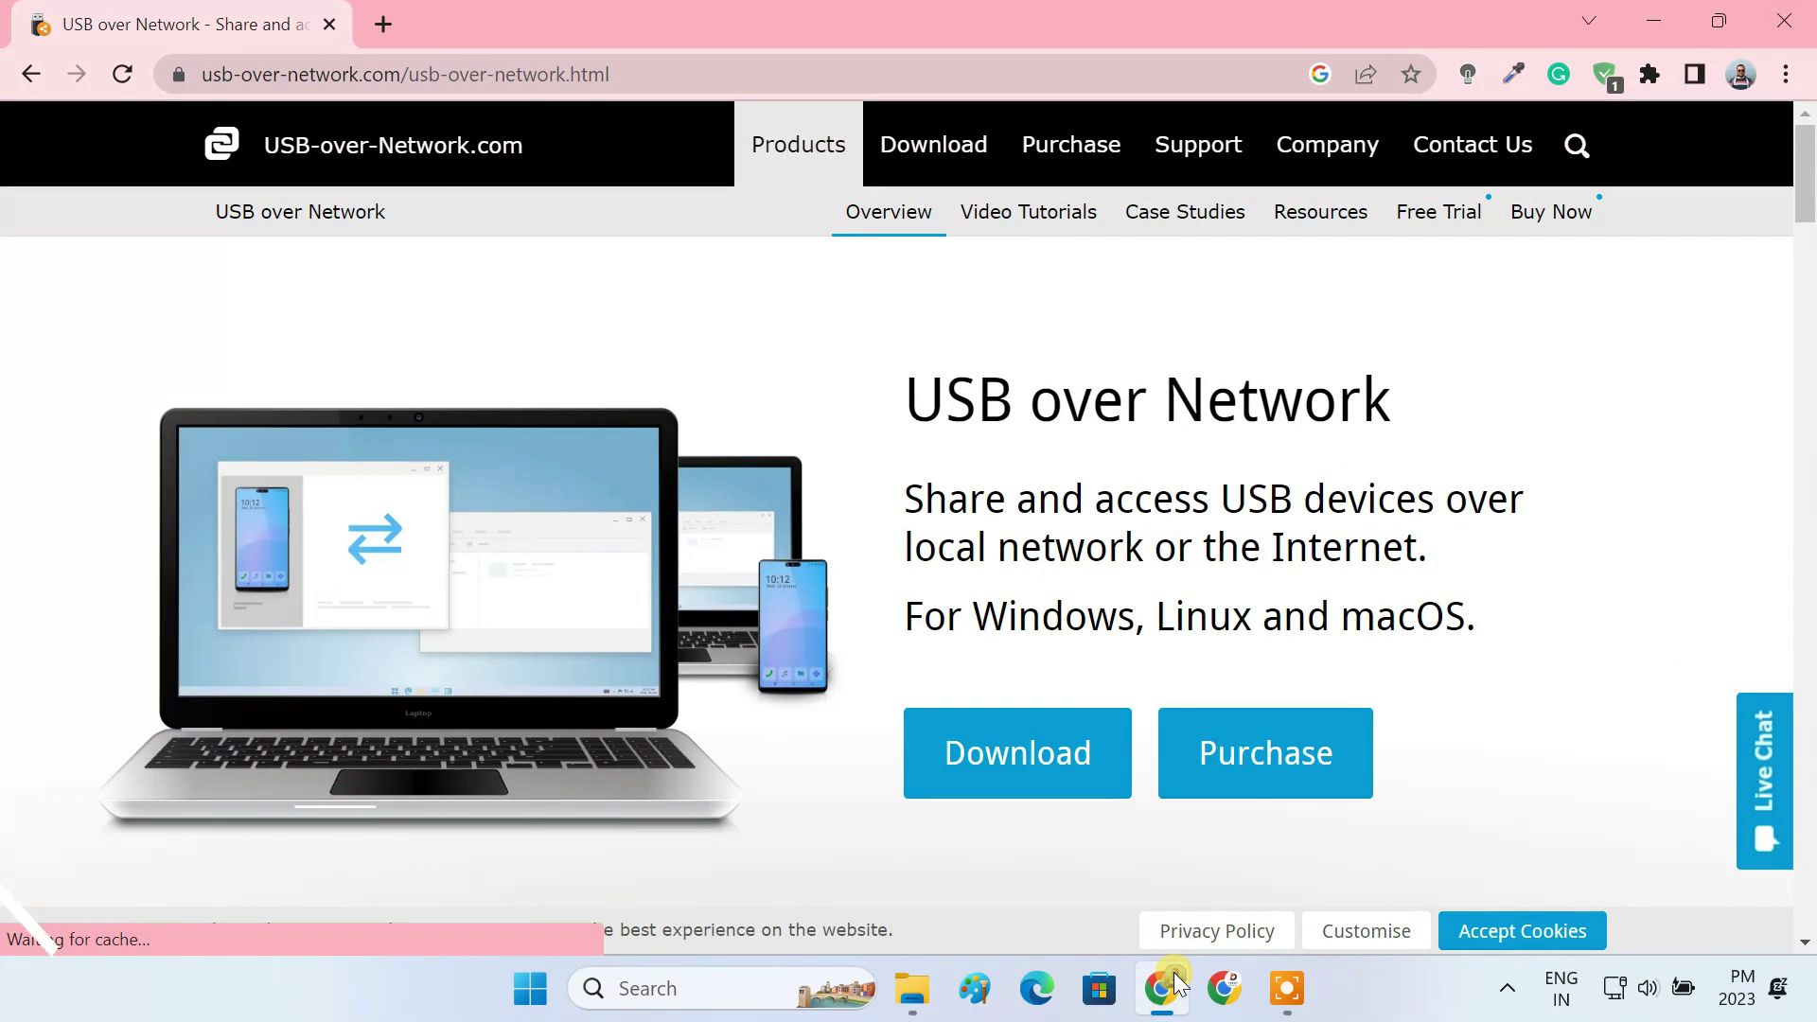
left_click_drag(920, 402, 1390, 432)
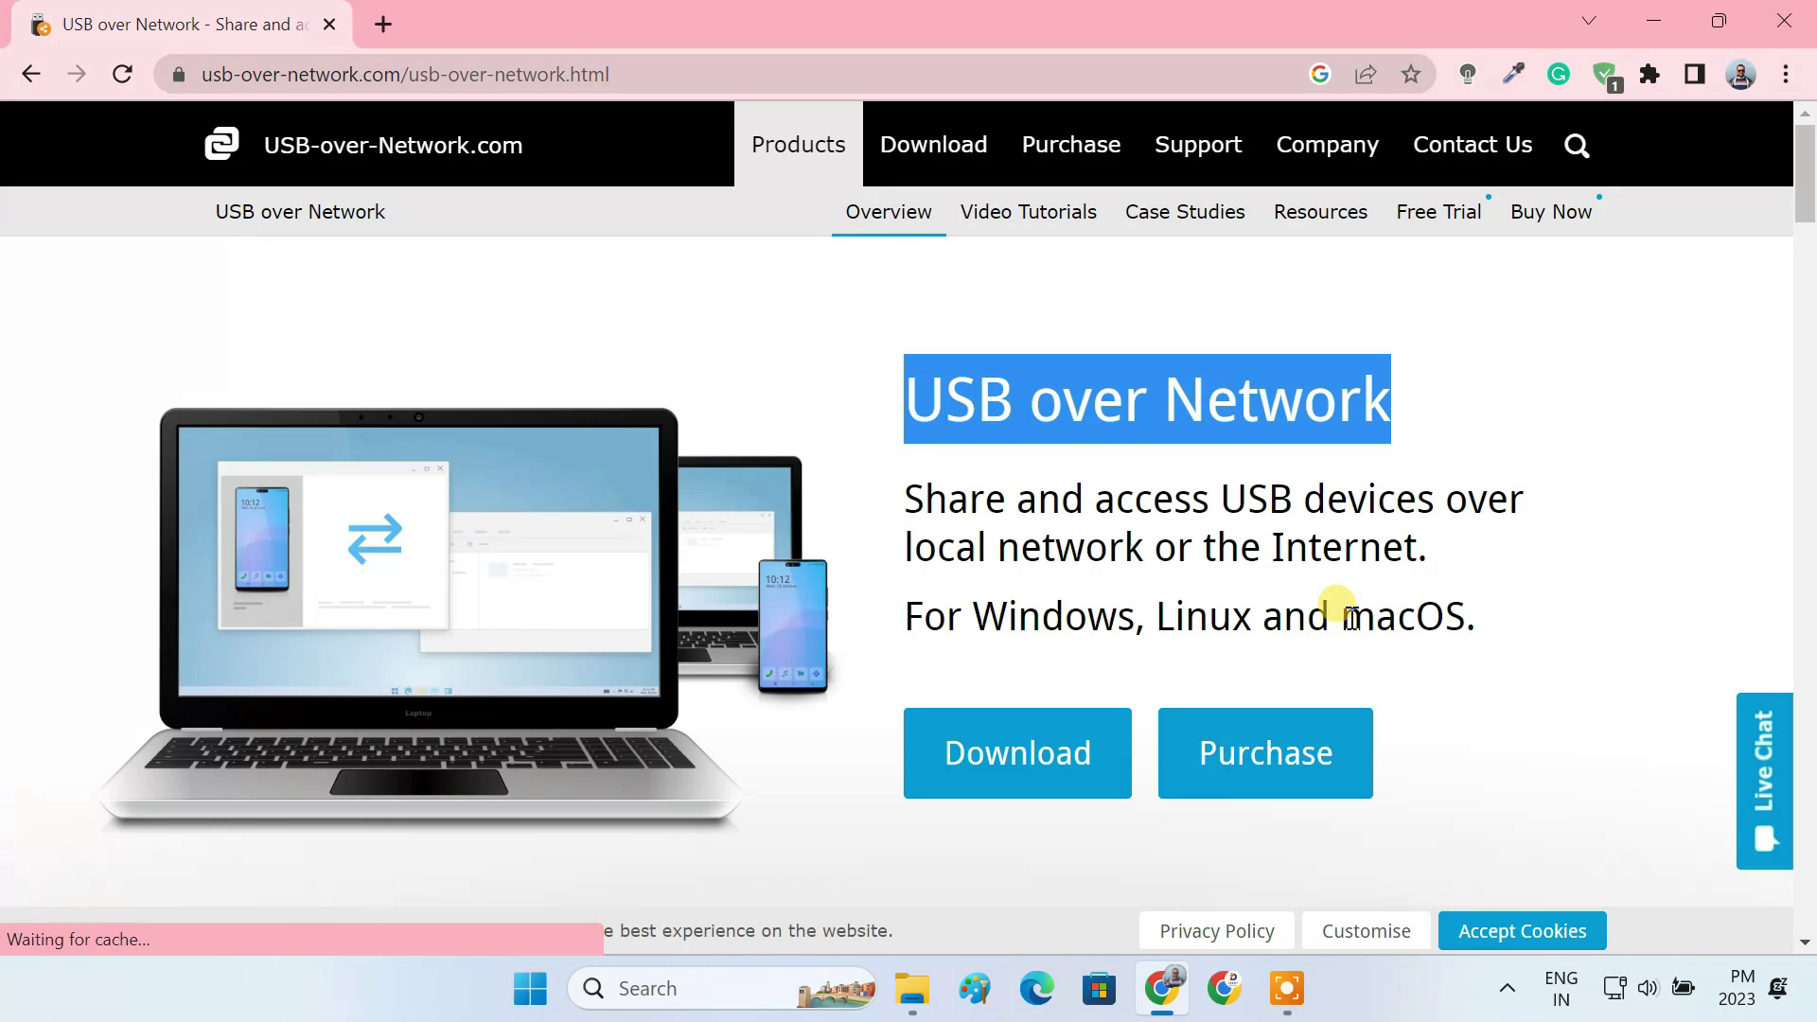
left_click_drag(1341, 617, 1464, 620)
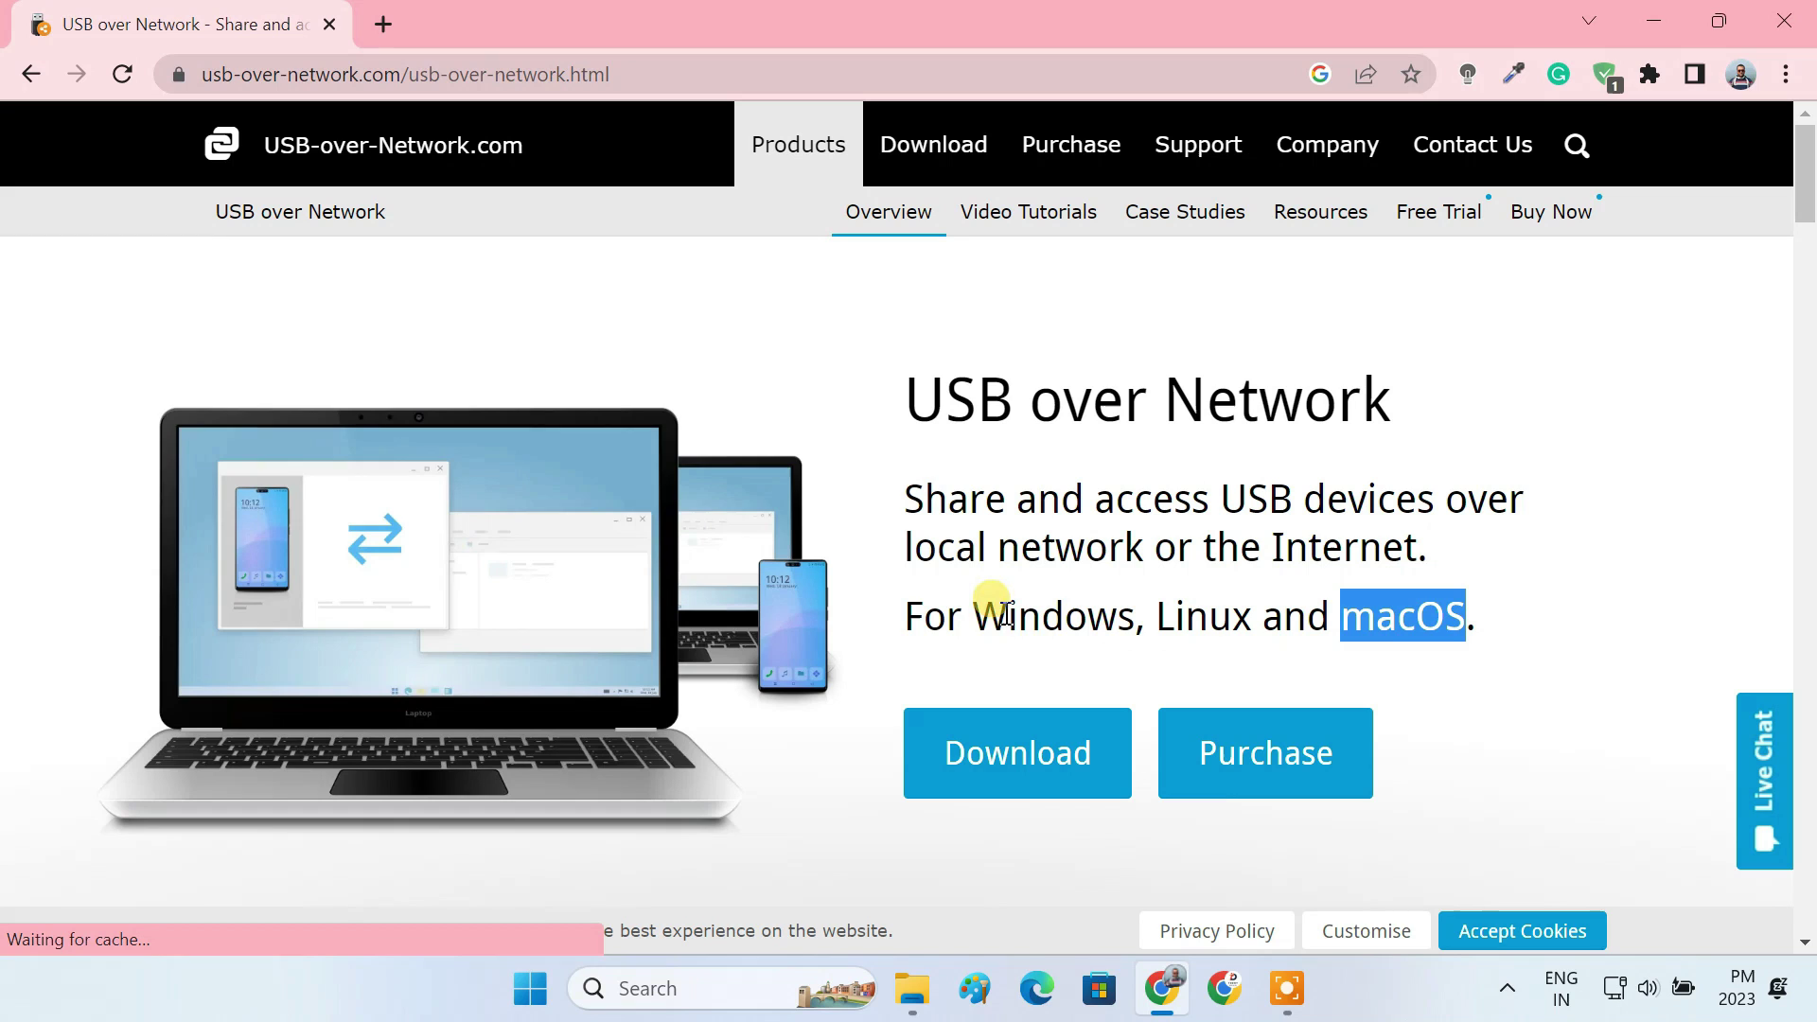
left_click_drag(974, 617, 1248, 627)
- Download the version 6.0.6 Server MSI 64-bit installer from the download page
left_click(1039, 748)
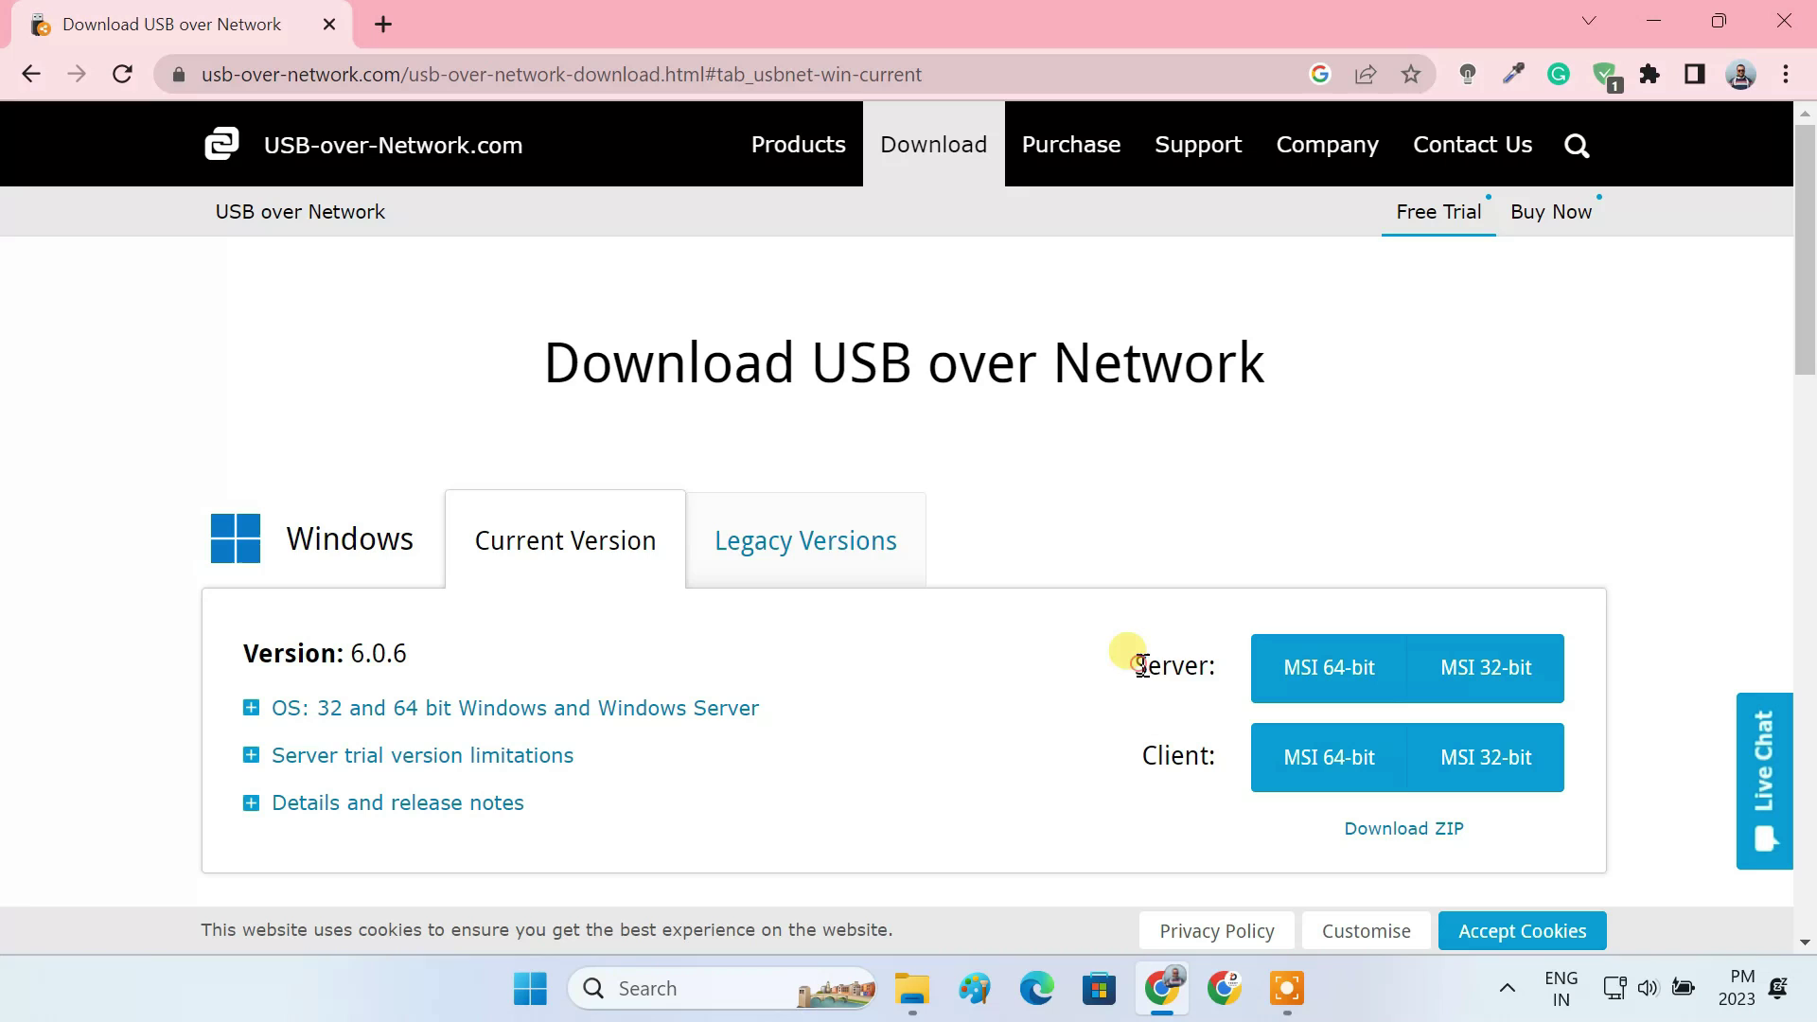
left_click_drag(1128, 657, 1197, 678)
left_click(1323, 678)
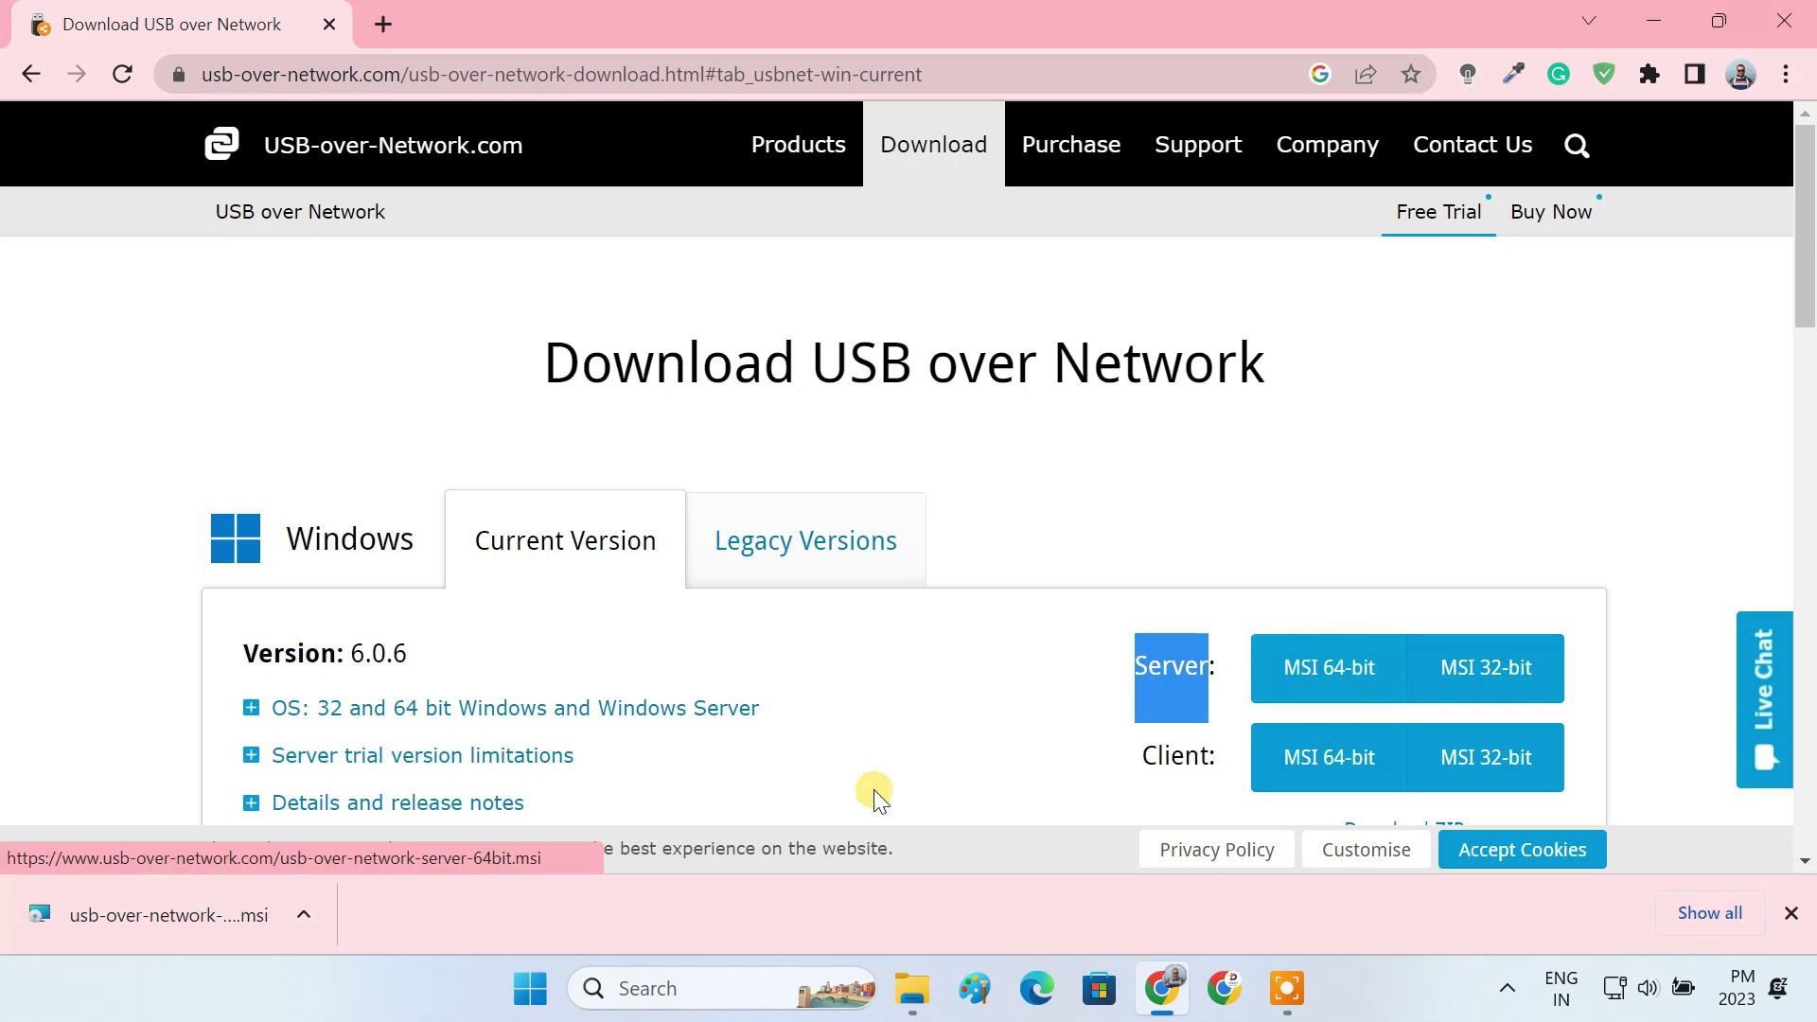
- Run the server MSI, accept the licence, and install USB over Network Server 6.0.6 with default settings
left_click(239, 914)
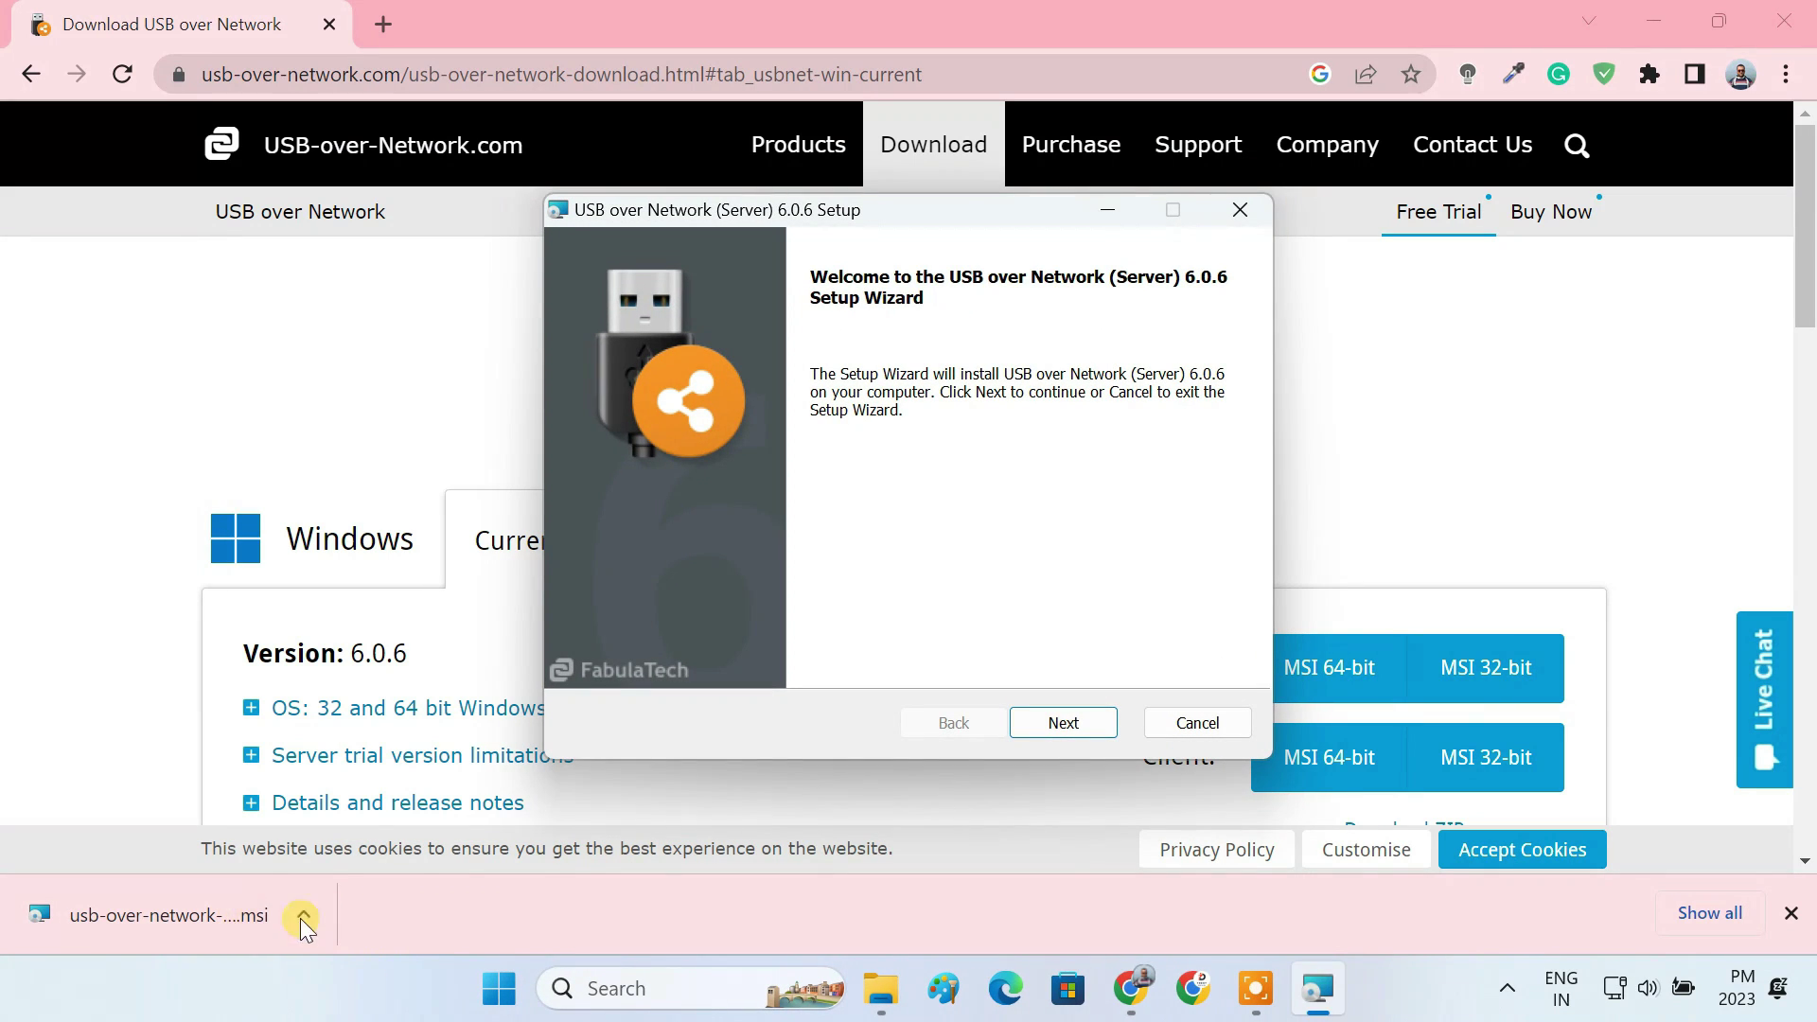
left_click(1784, 21)
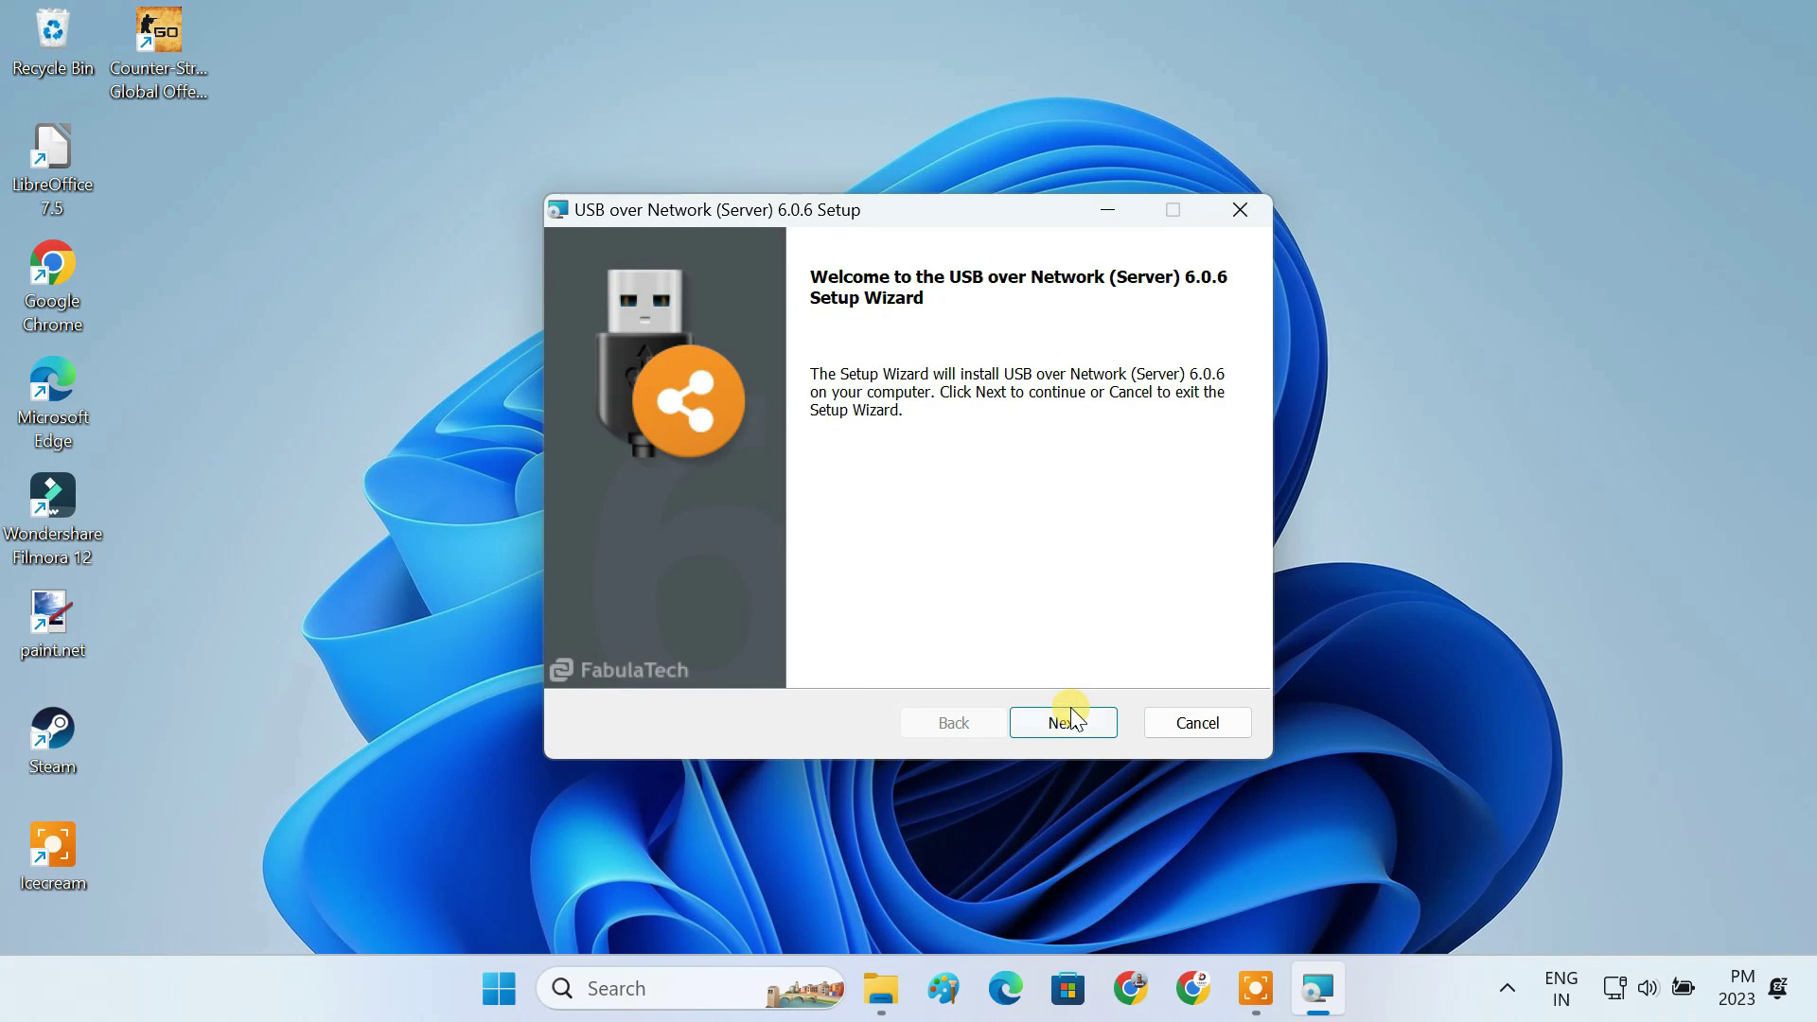
left_click(1071, 720)
left_click(742, 662)
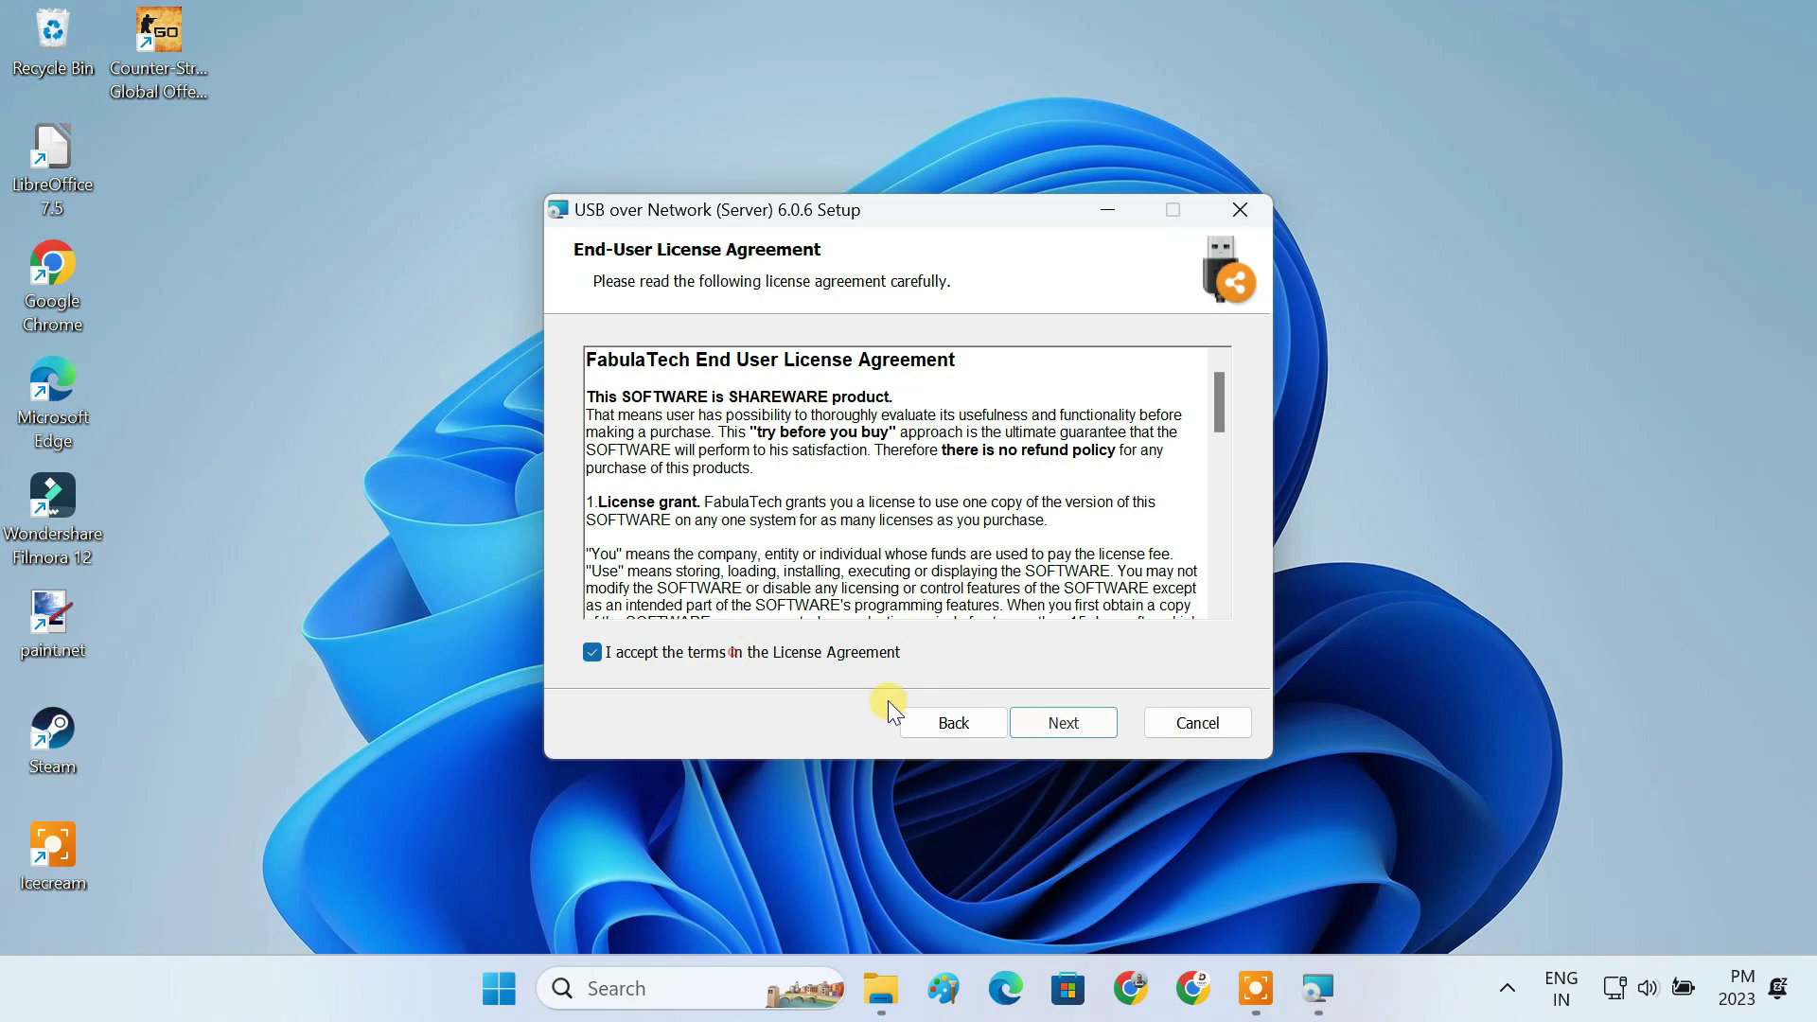
left_click(1047, 708)
left_click(1046, 708)
left_click(1047, 708)
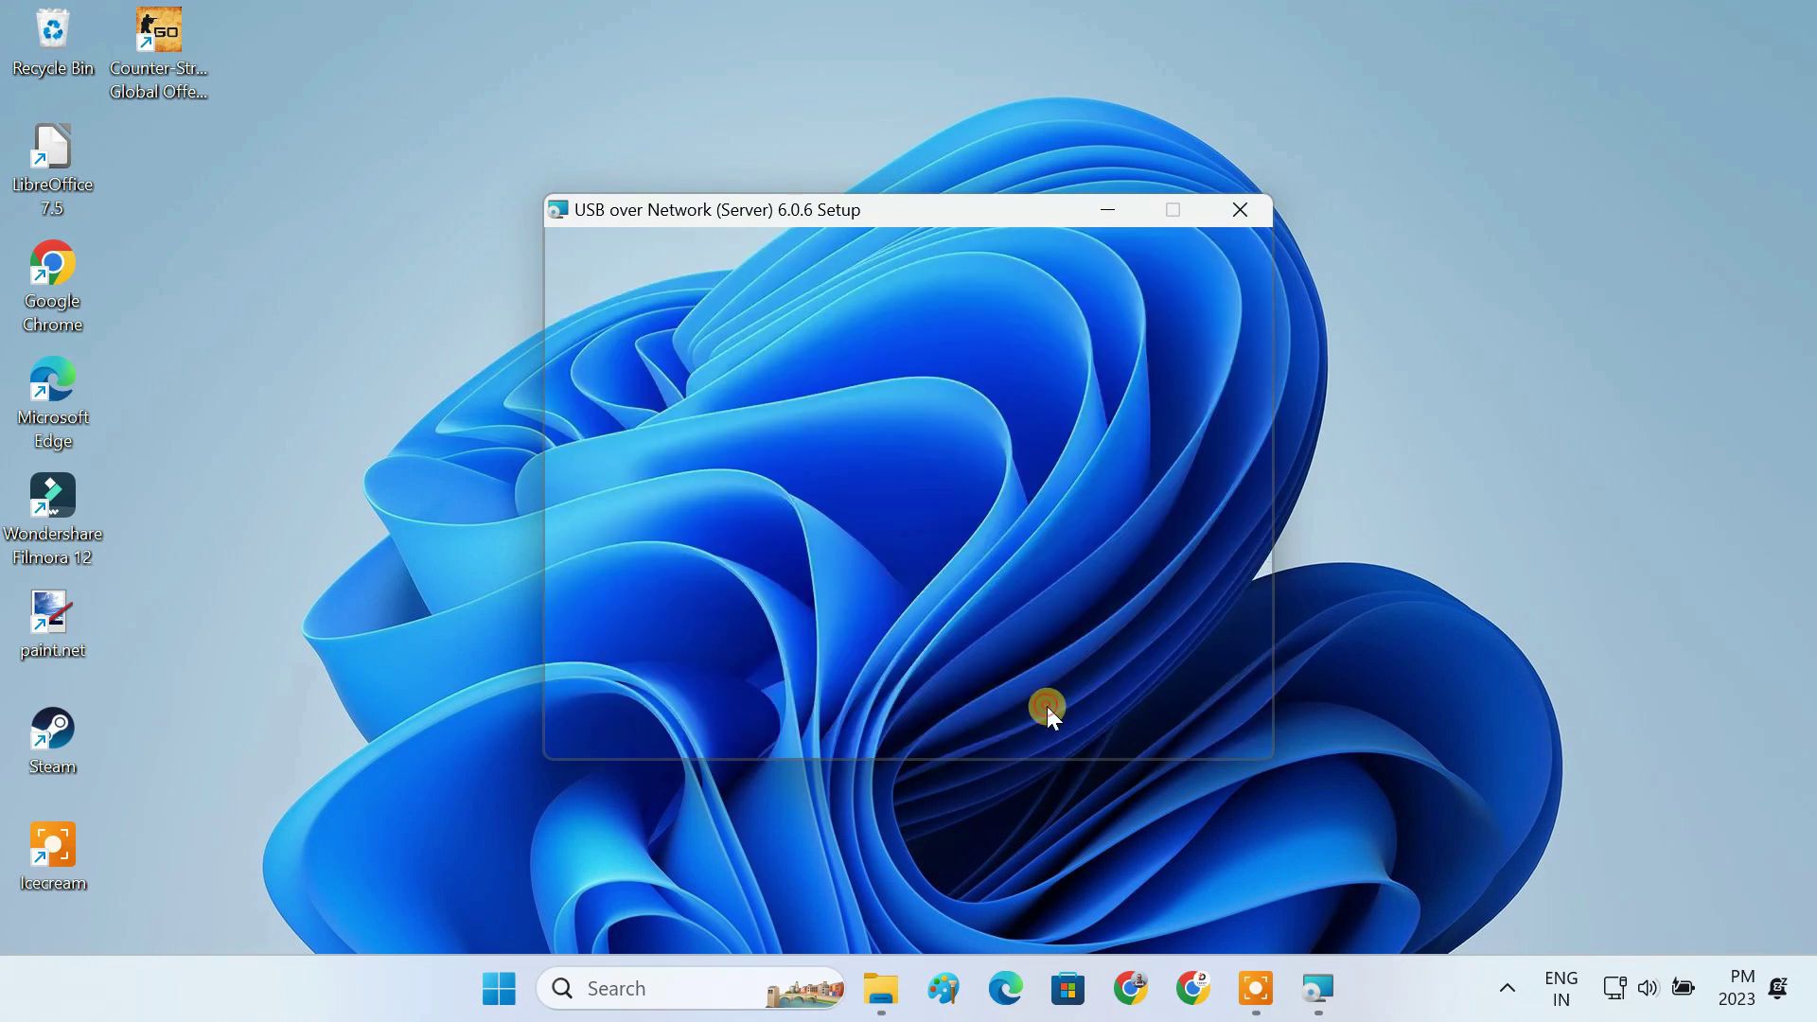
left_click(1047, 708)
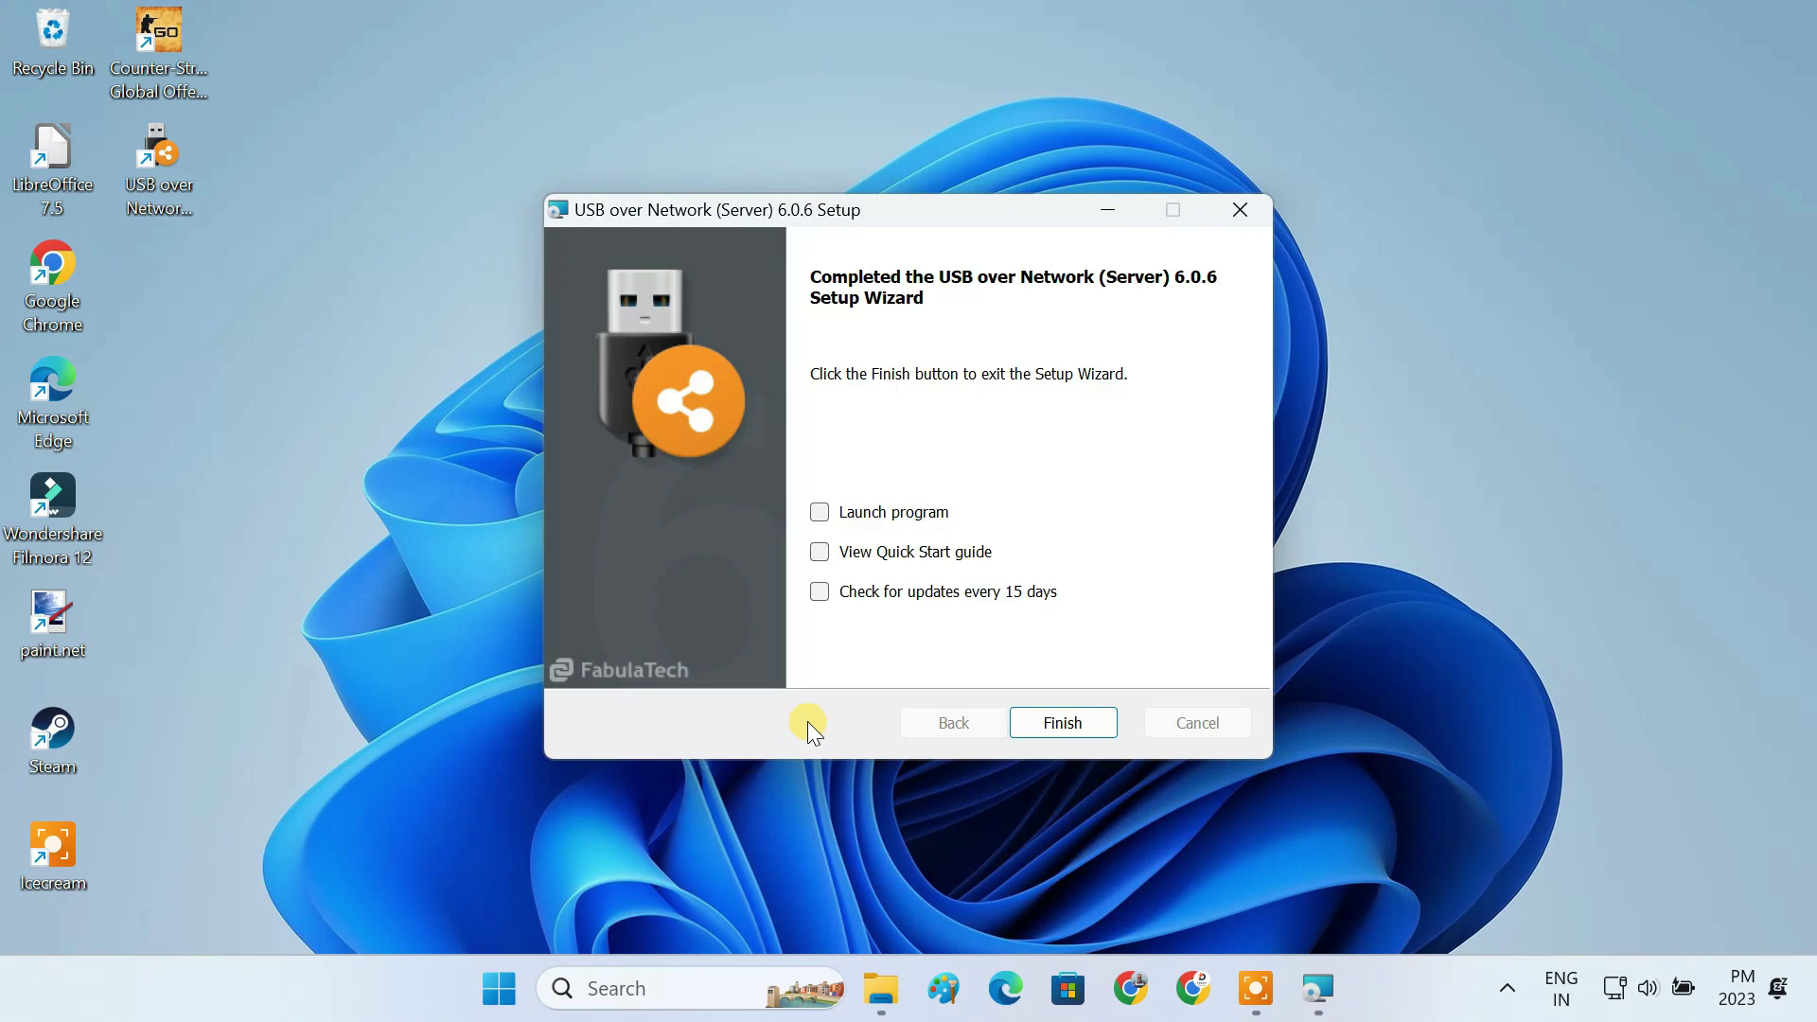
left_click(1046, 723)
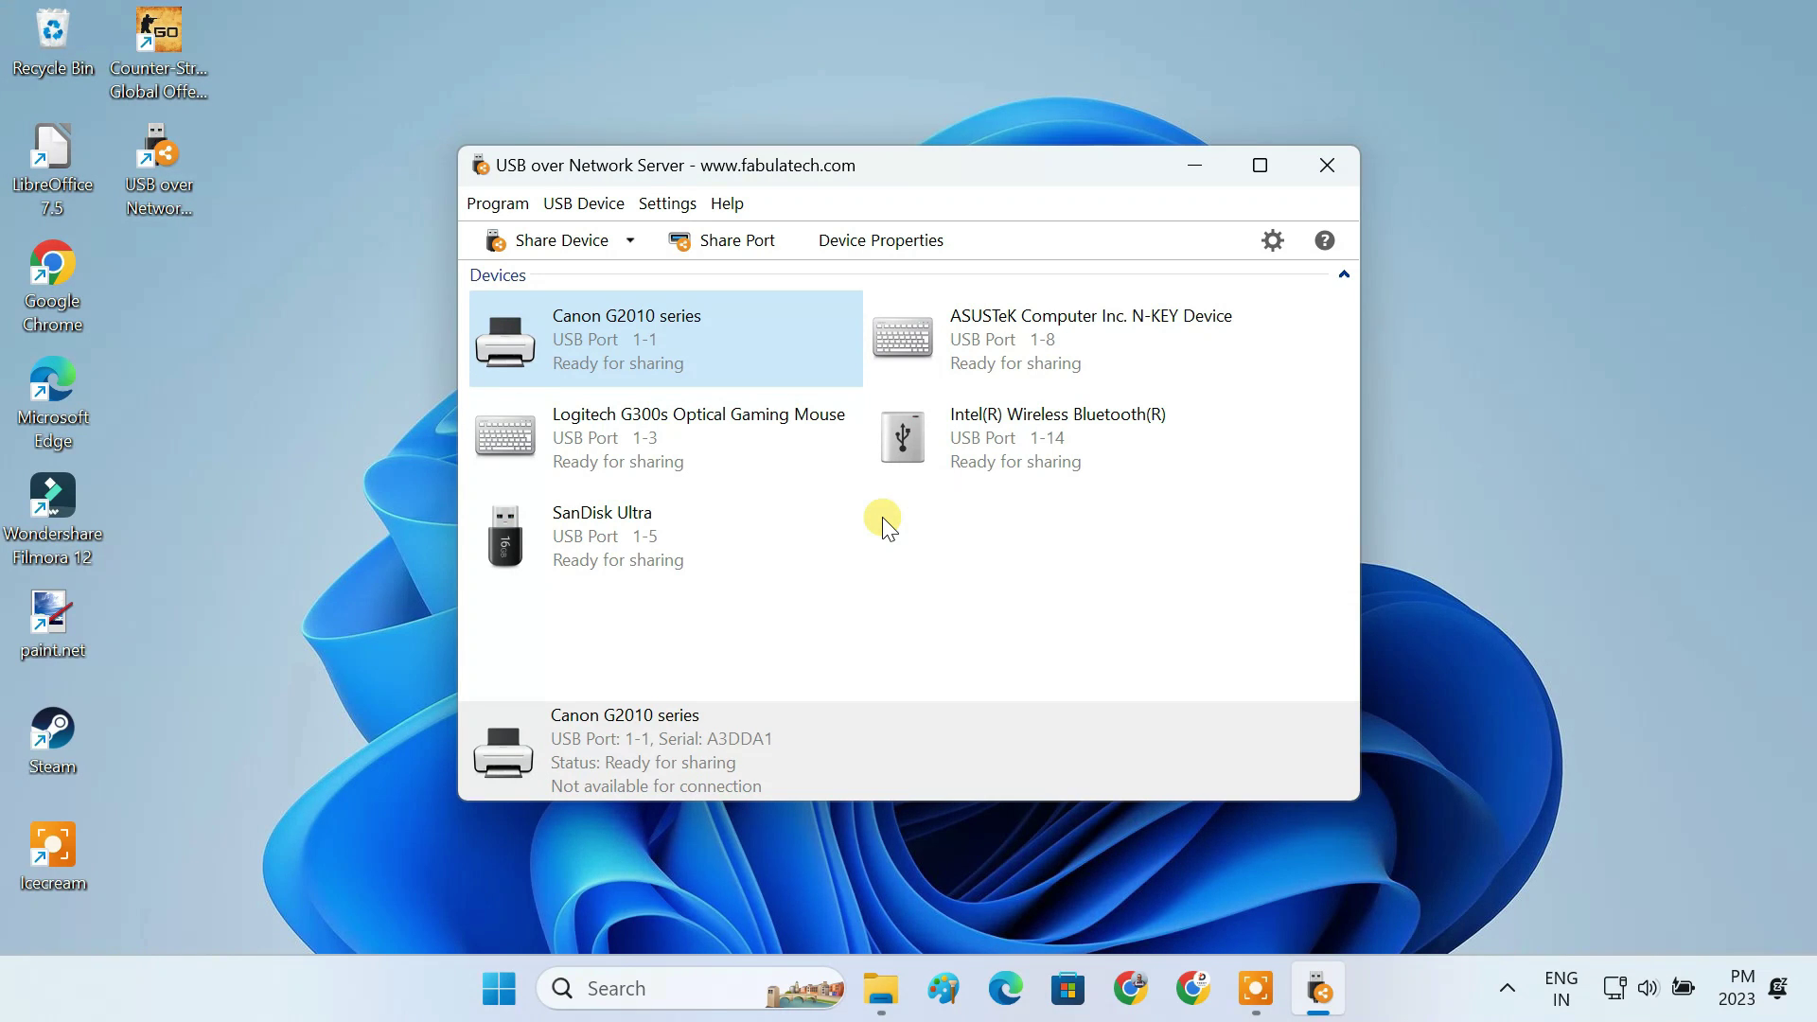
- Share the Canon G2010 series printer, then the SanDisk Ultra drive, from USB over Network Server
left_click(629, 543)
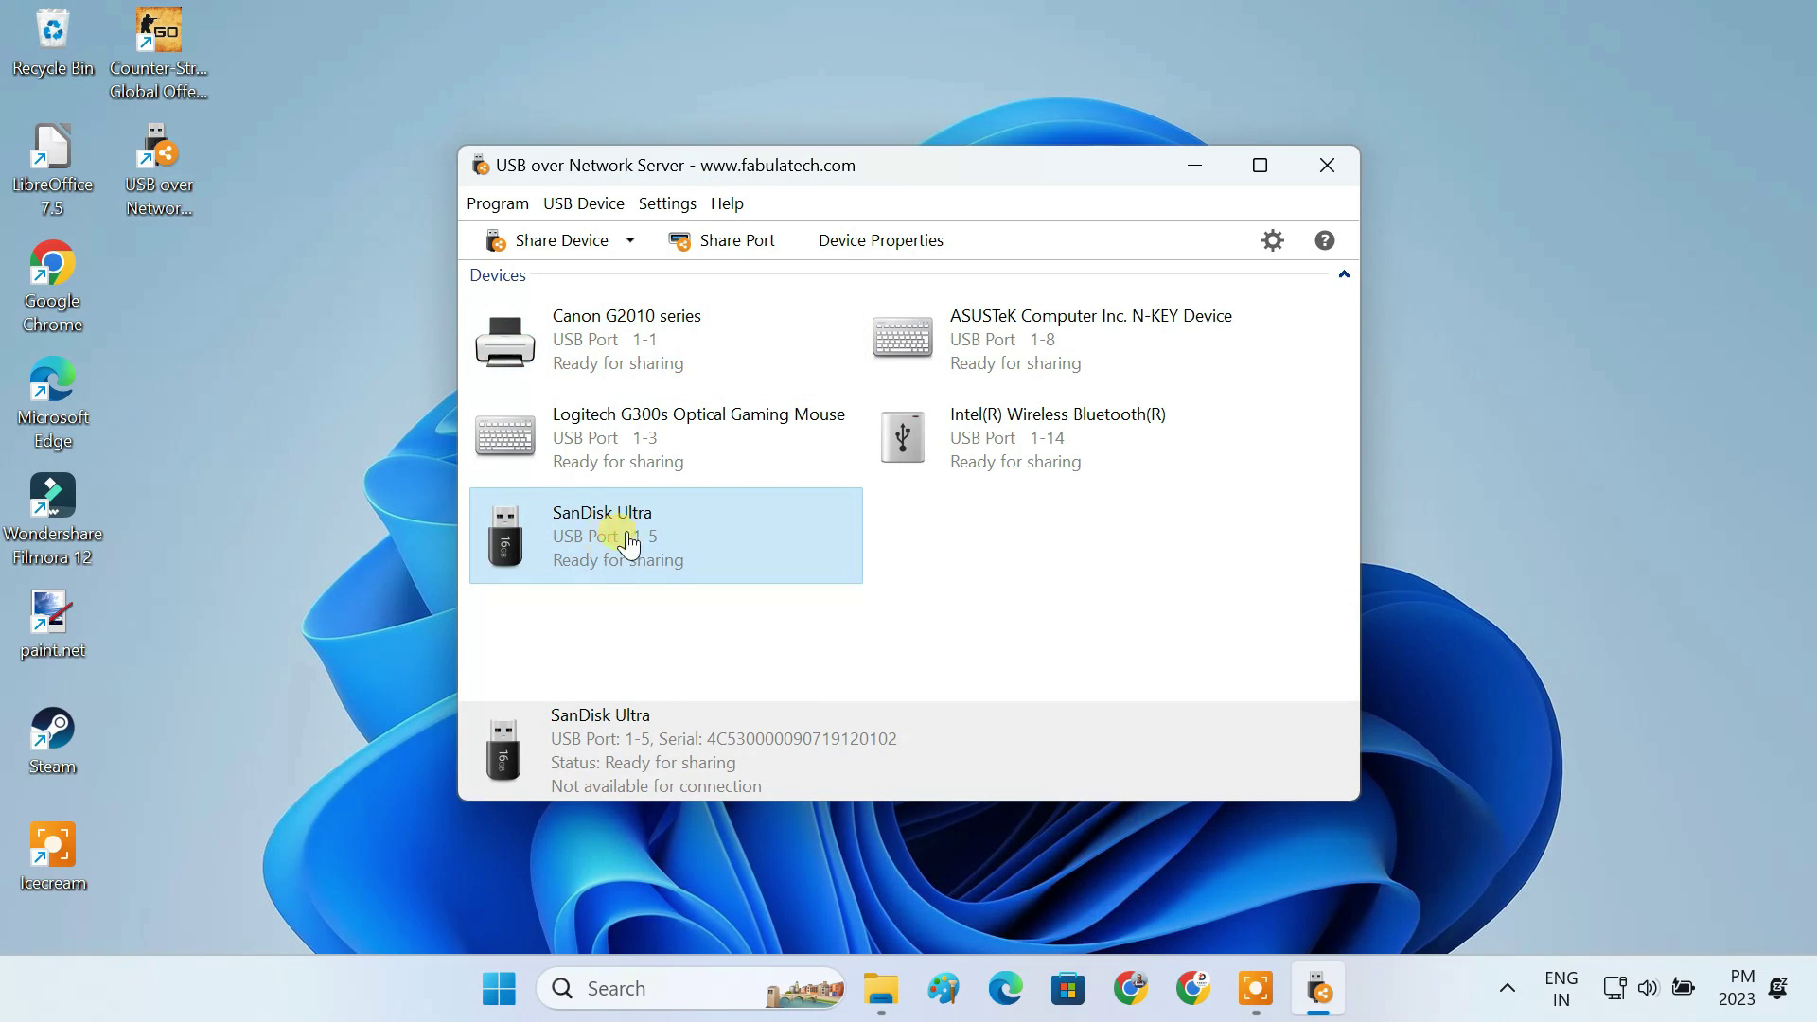
left_click(653, 341)
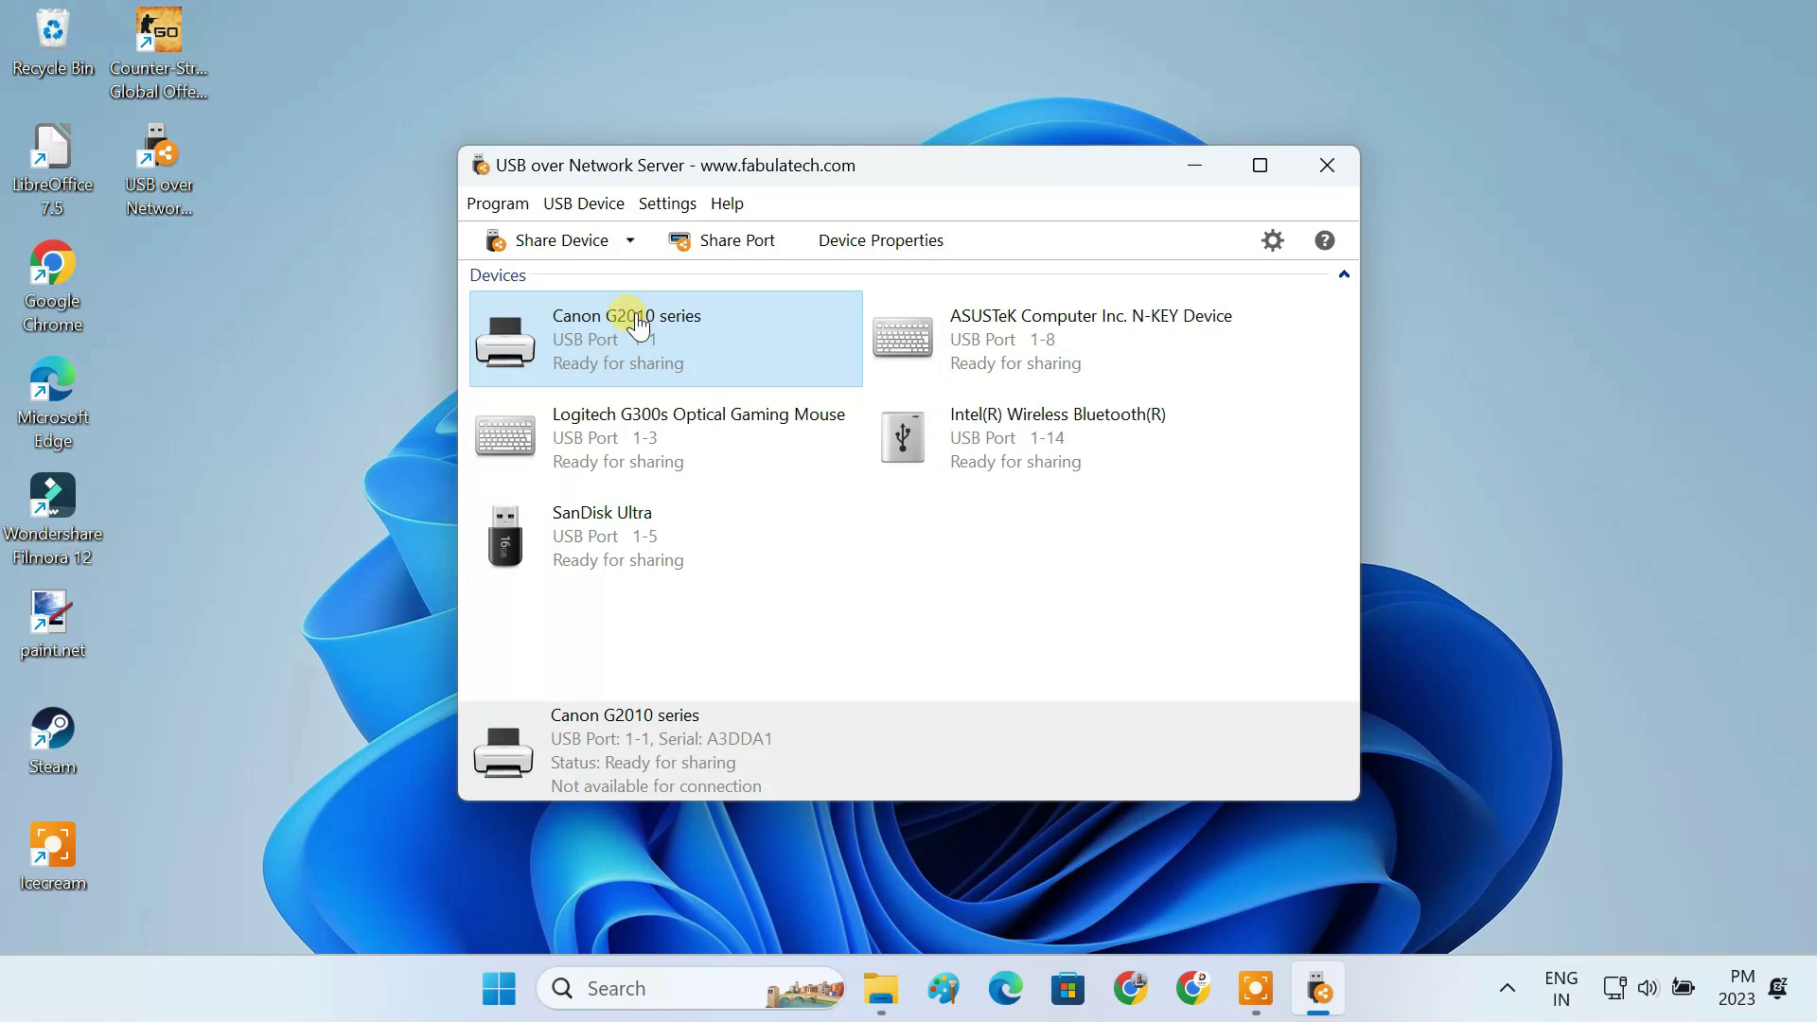
left_click(575, 248)
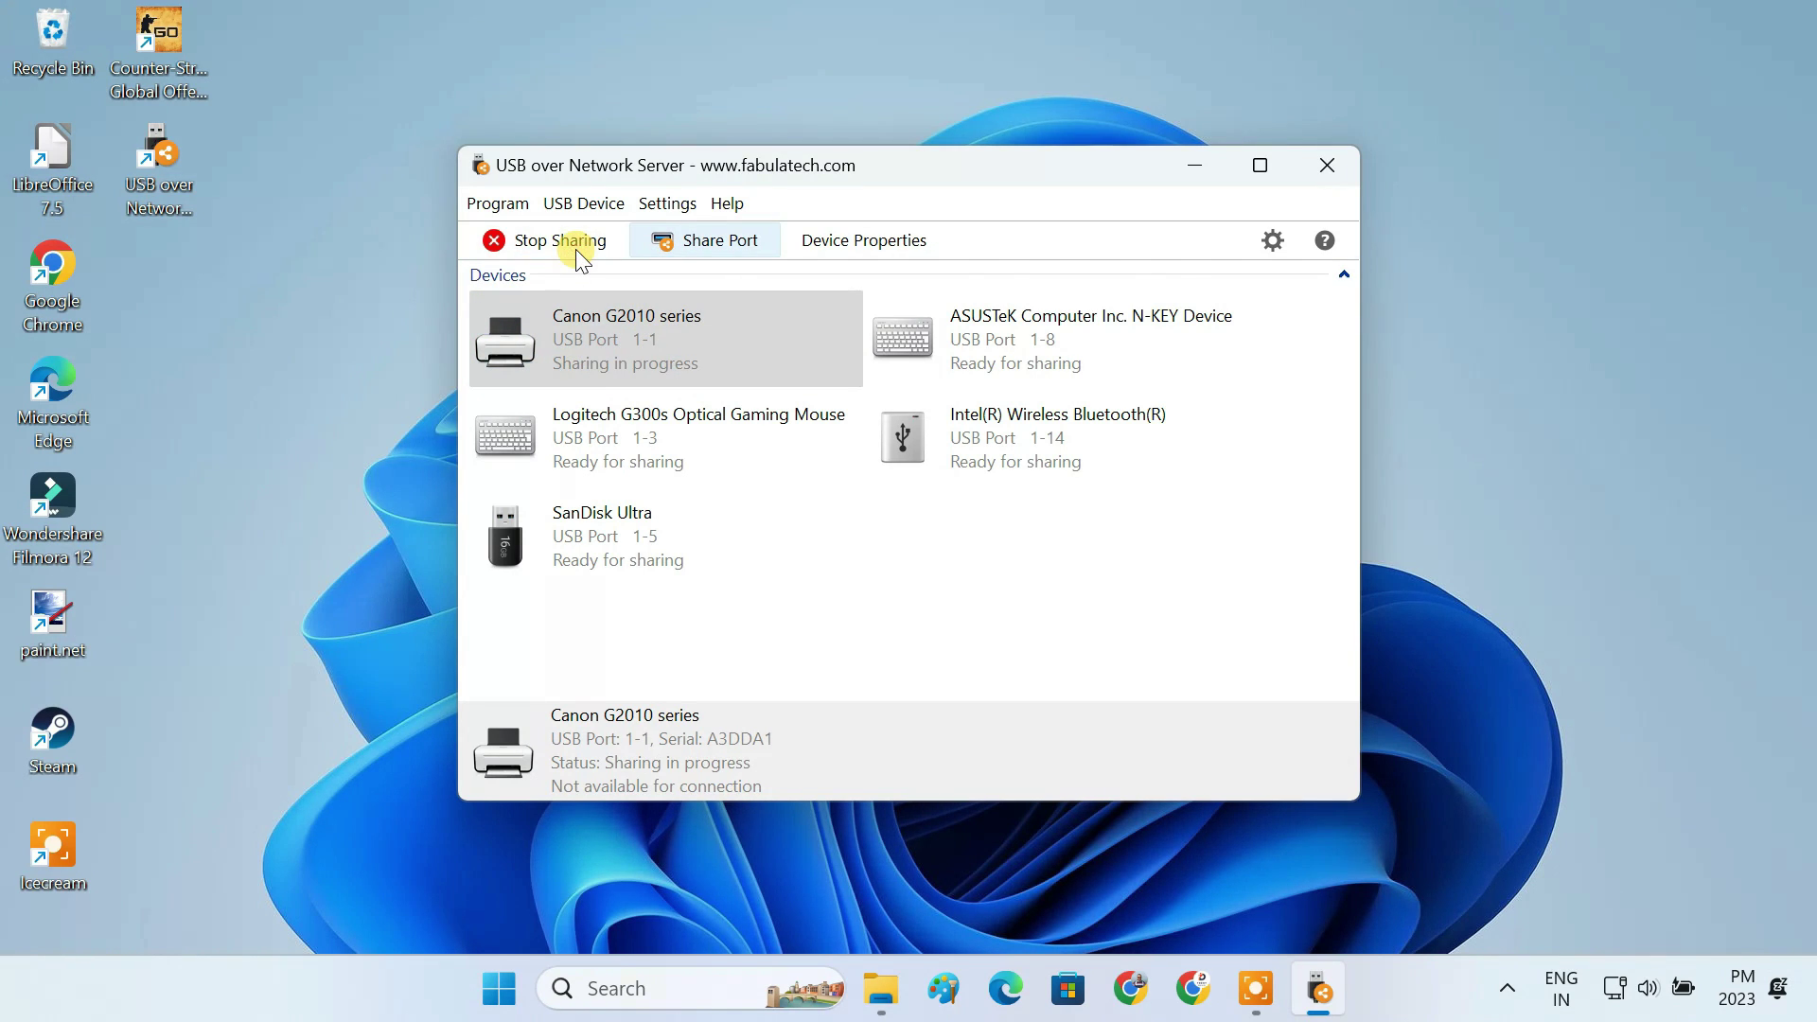
left_click(636, 527)
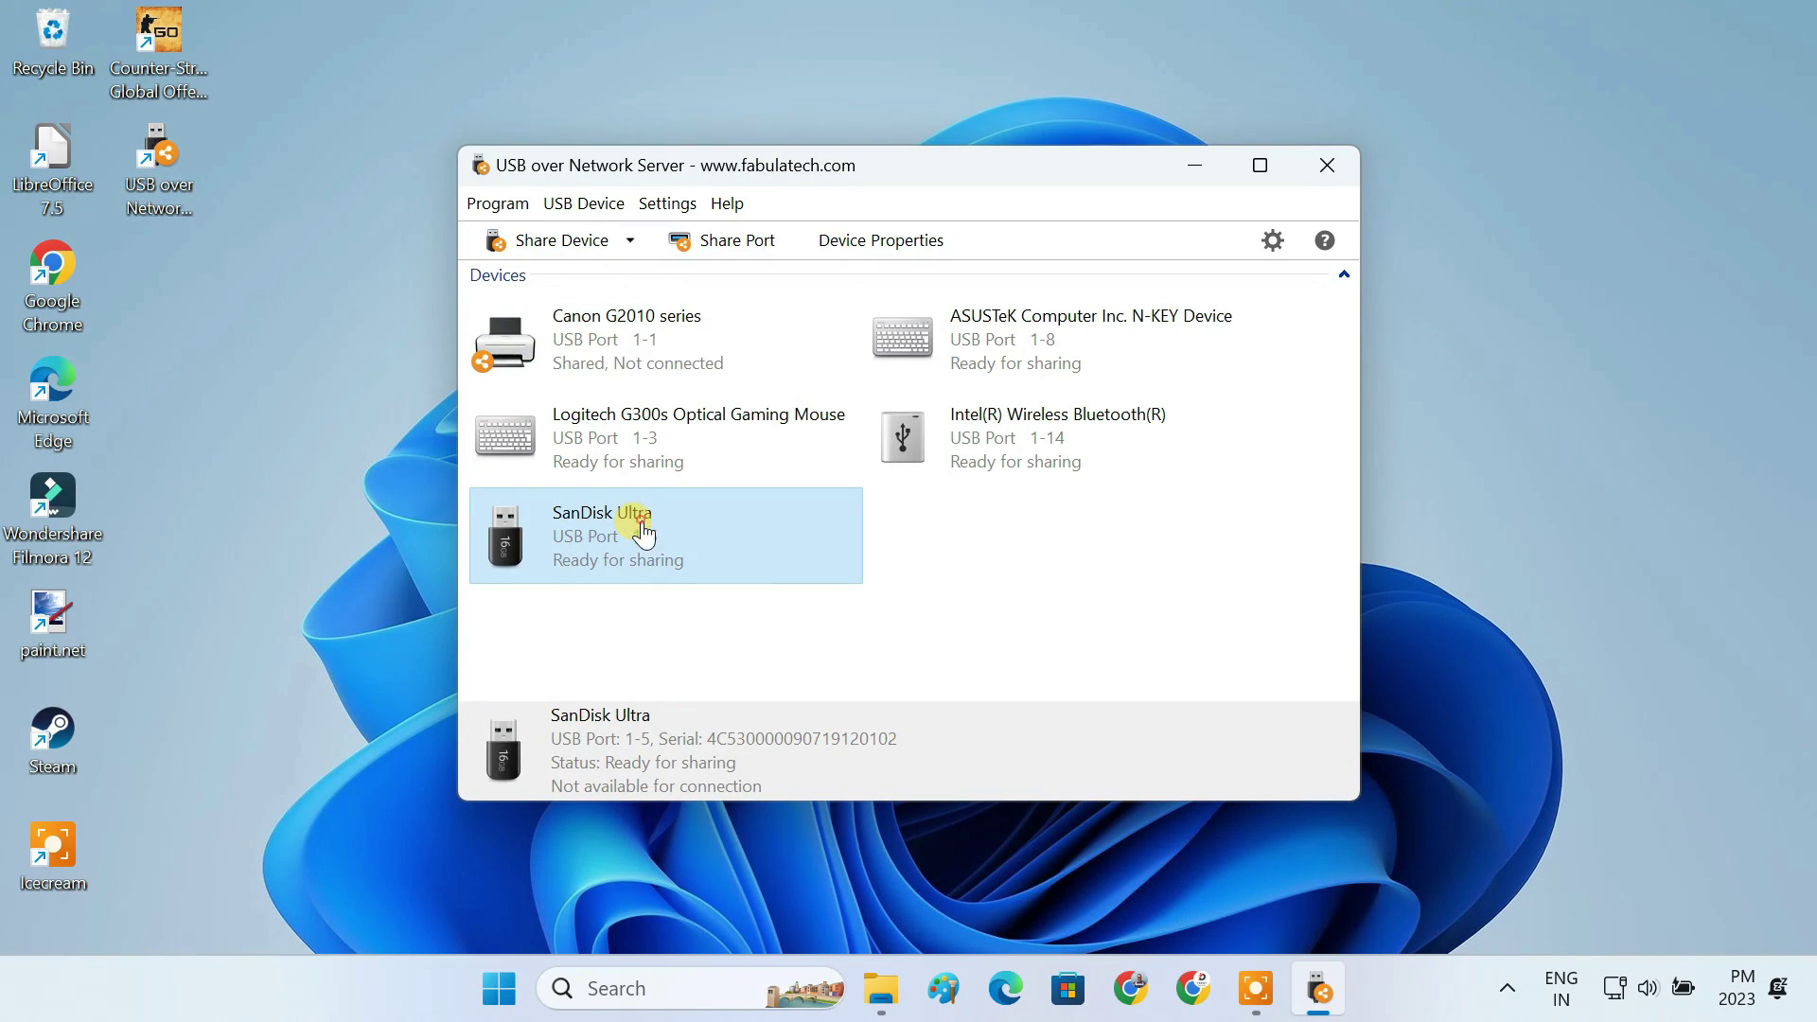
left_click(592, 248)
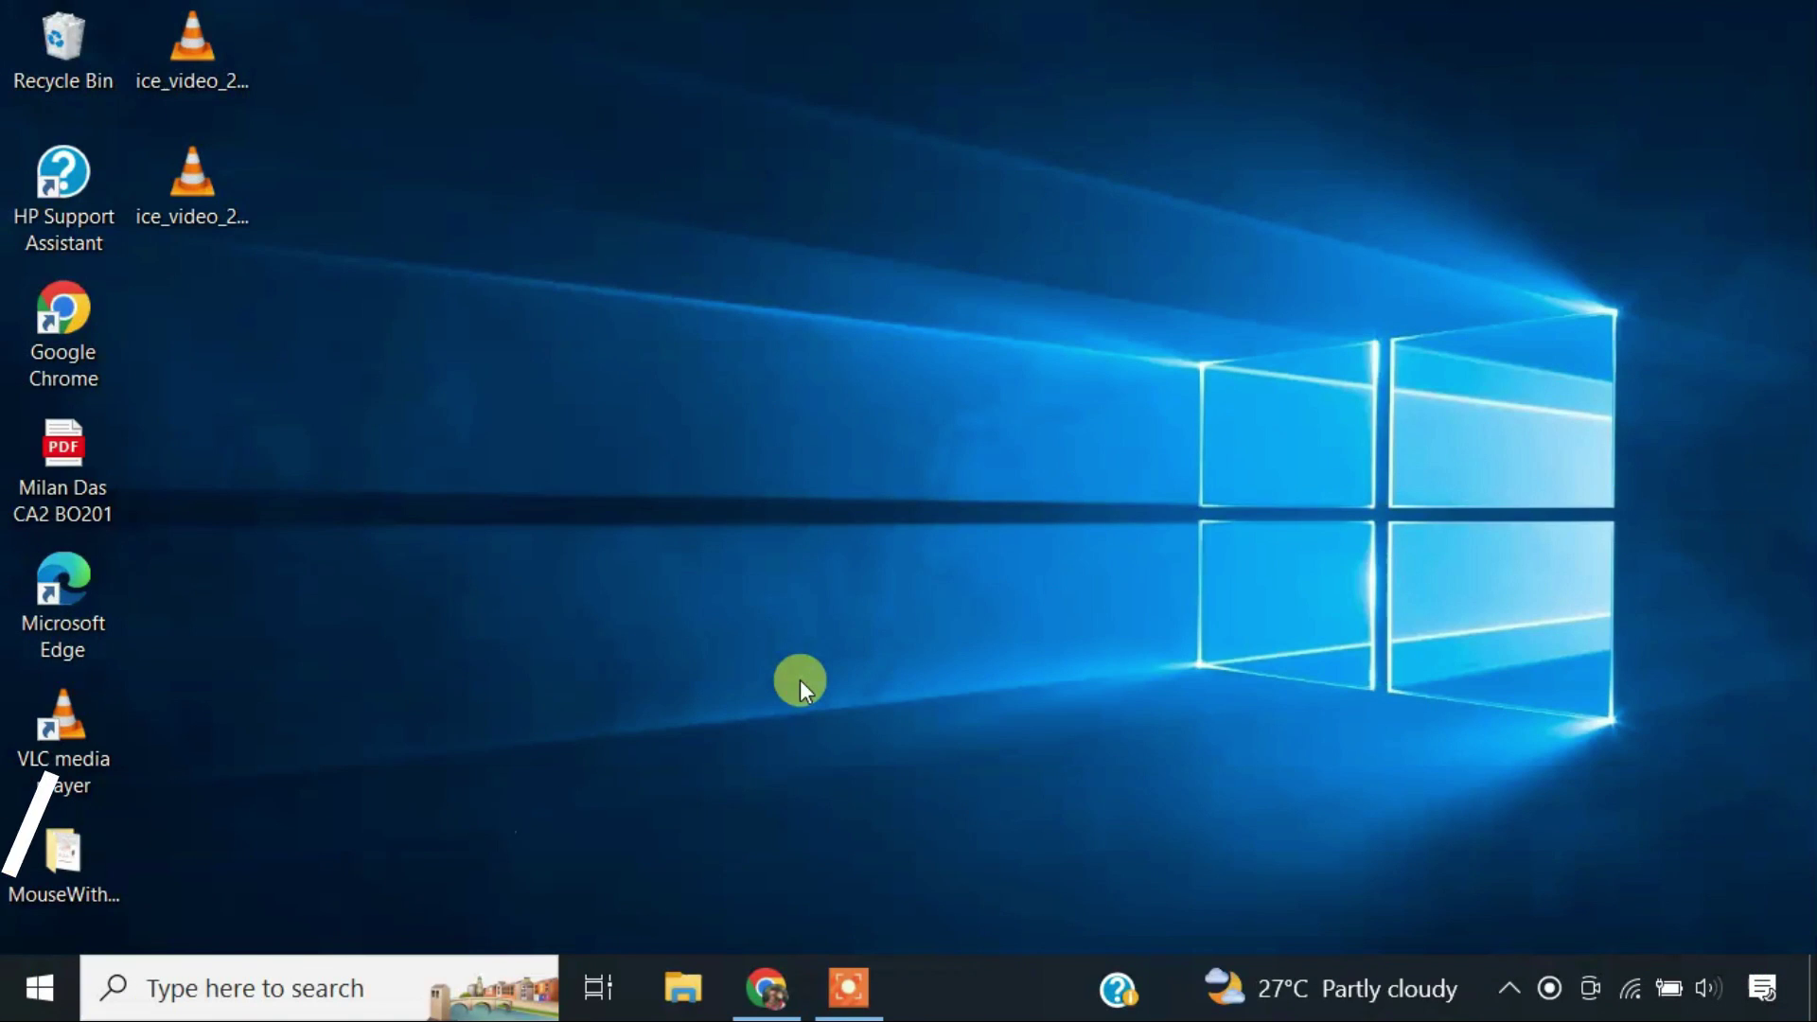
- On the second computer, download the Client MSI 64-bit installer and launch its 6.0.6 setup
left_click(757, 990)
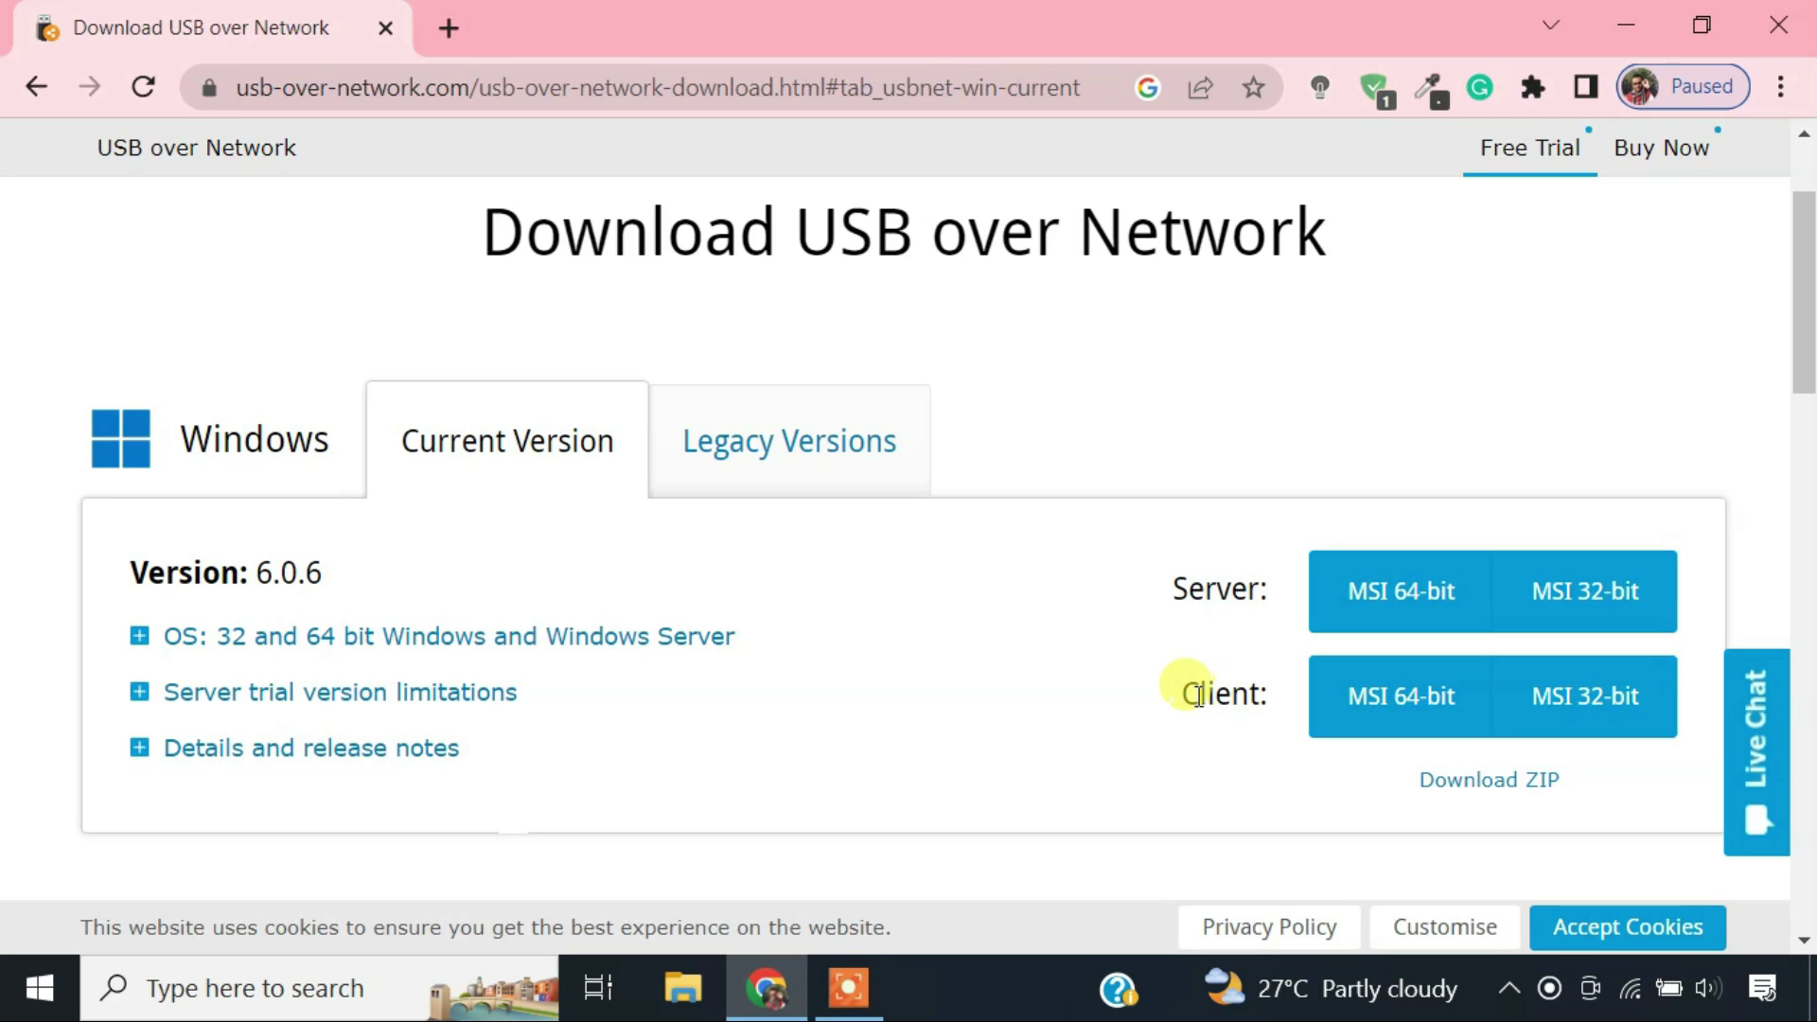
left_click_drag(1185, 694, 1268, 696)
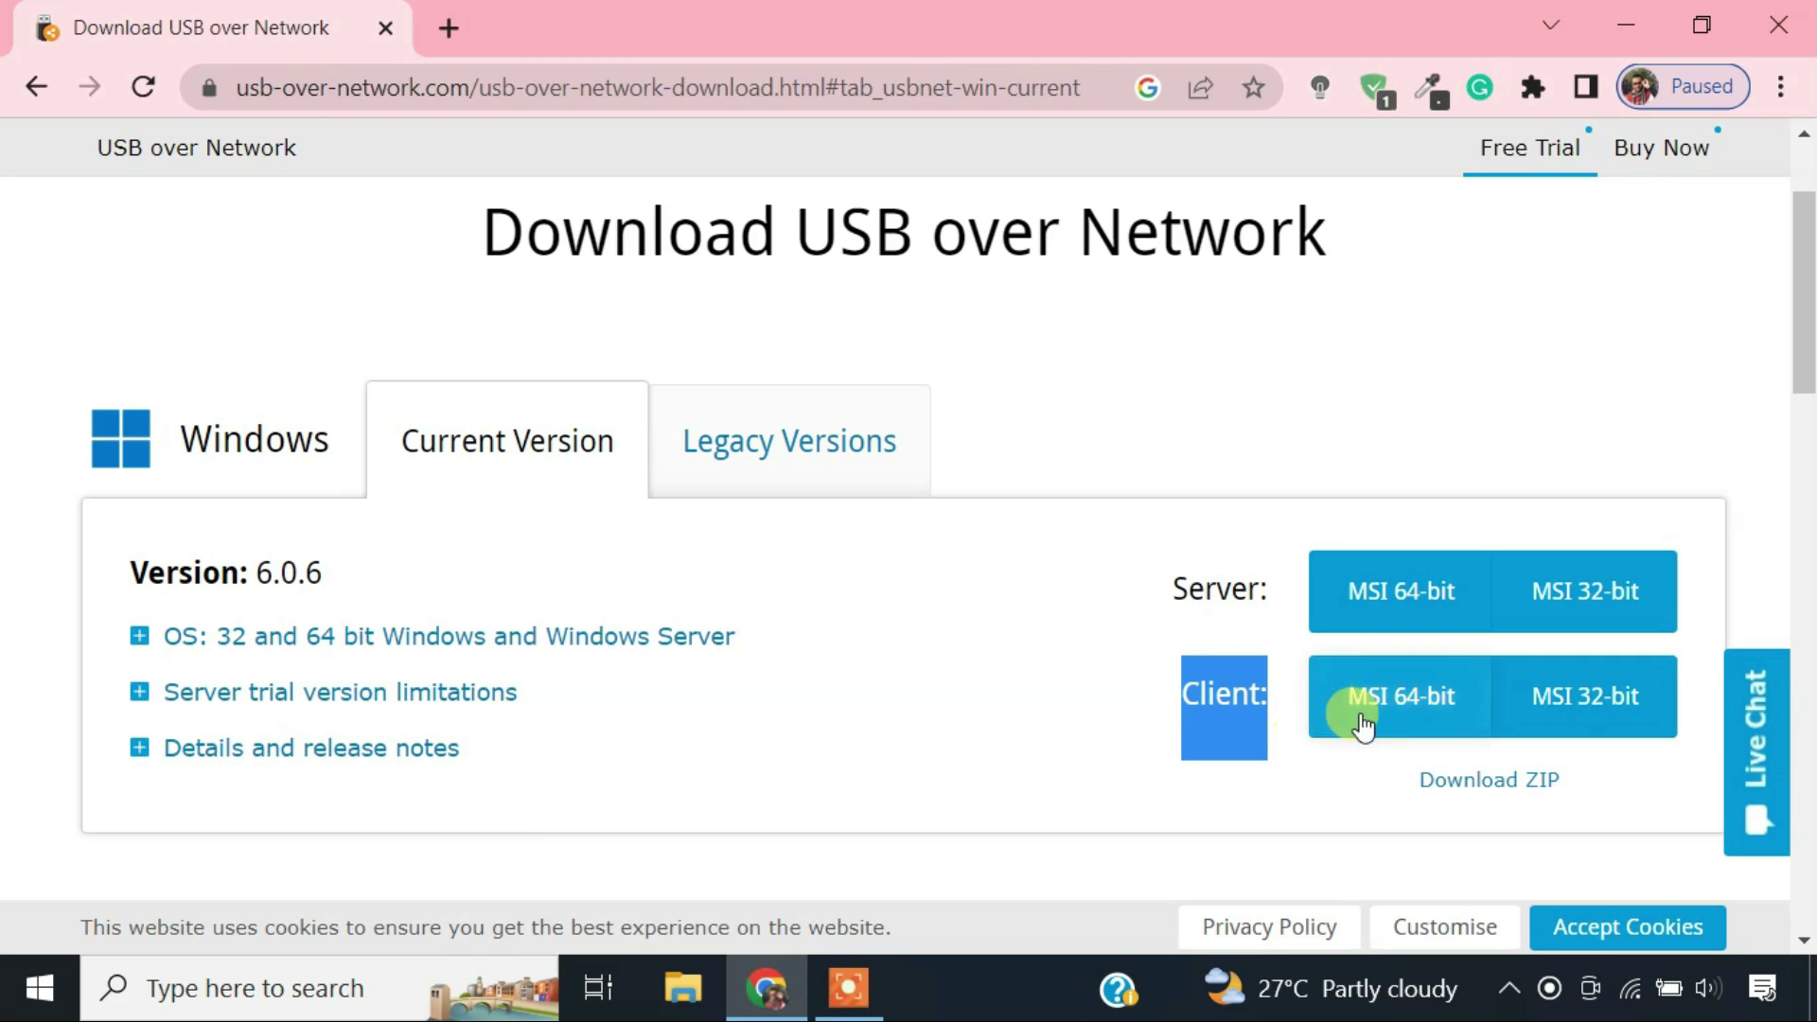
left_click(1409, 711)
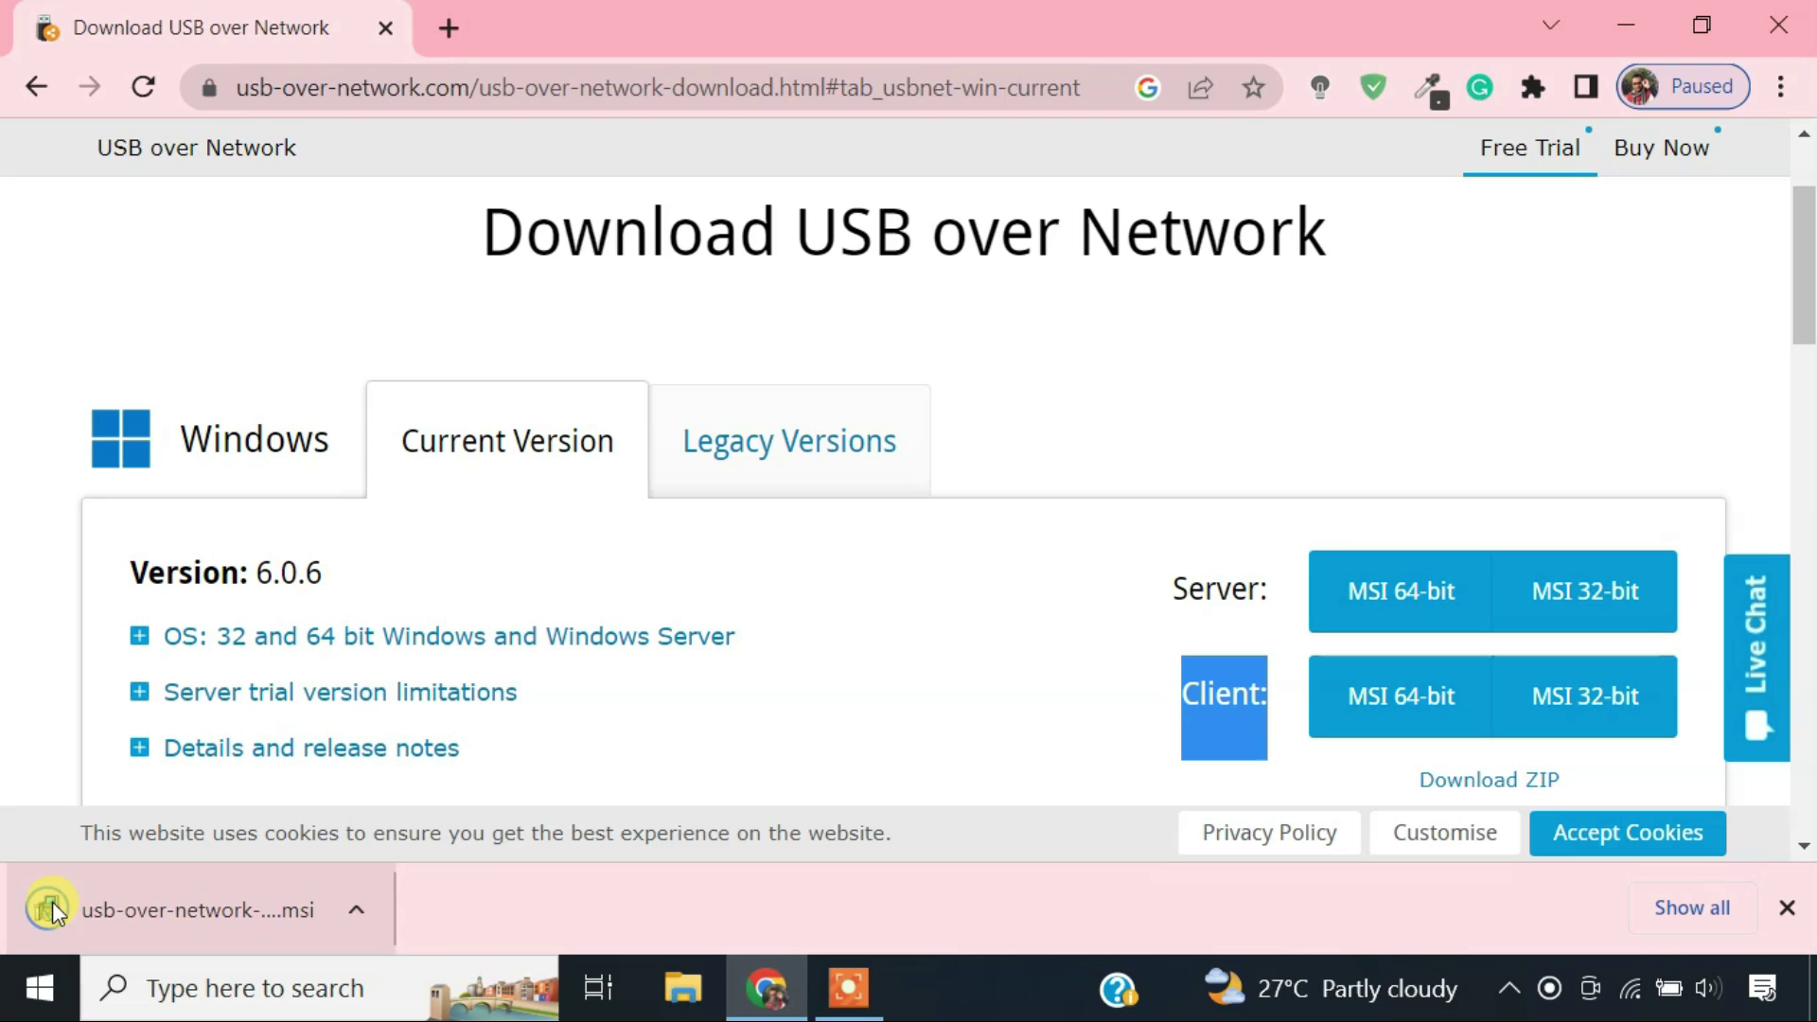
left_click(47, 911)
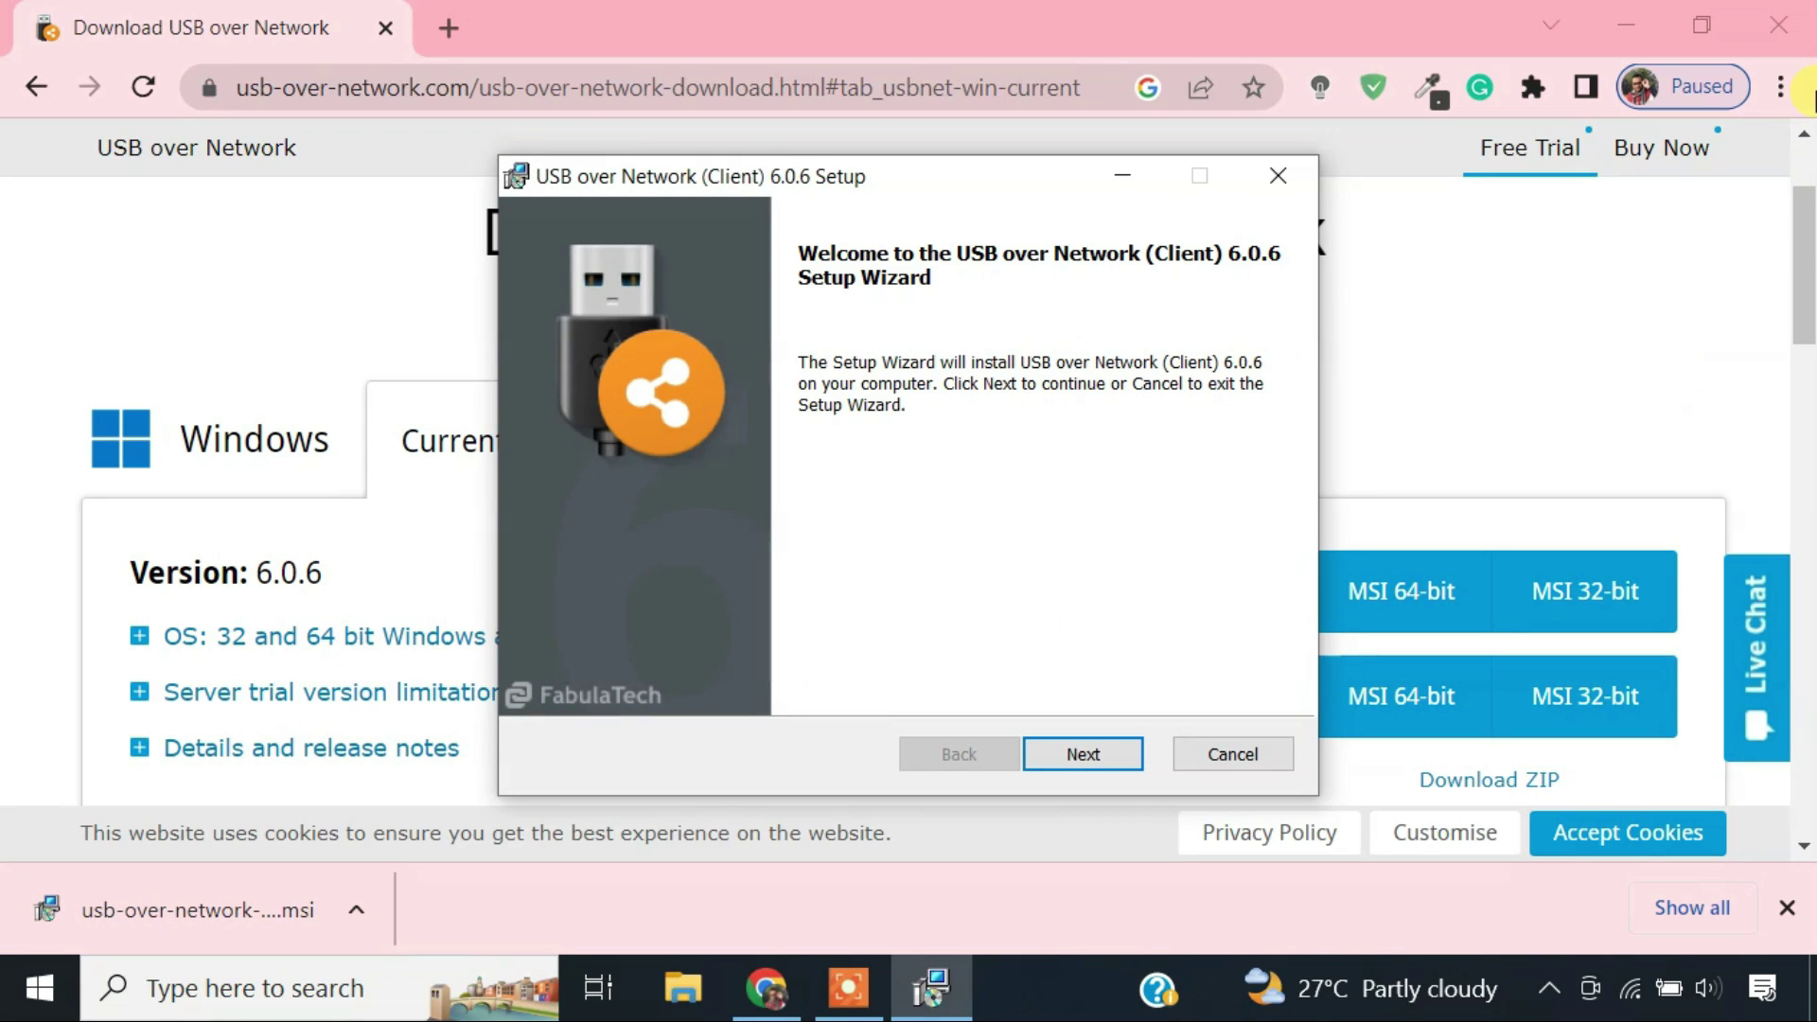
- Install USB over Network Client 6.0.6 with the licence accepted and the default location
left_click(1804, 9)
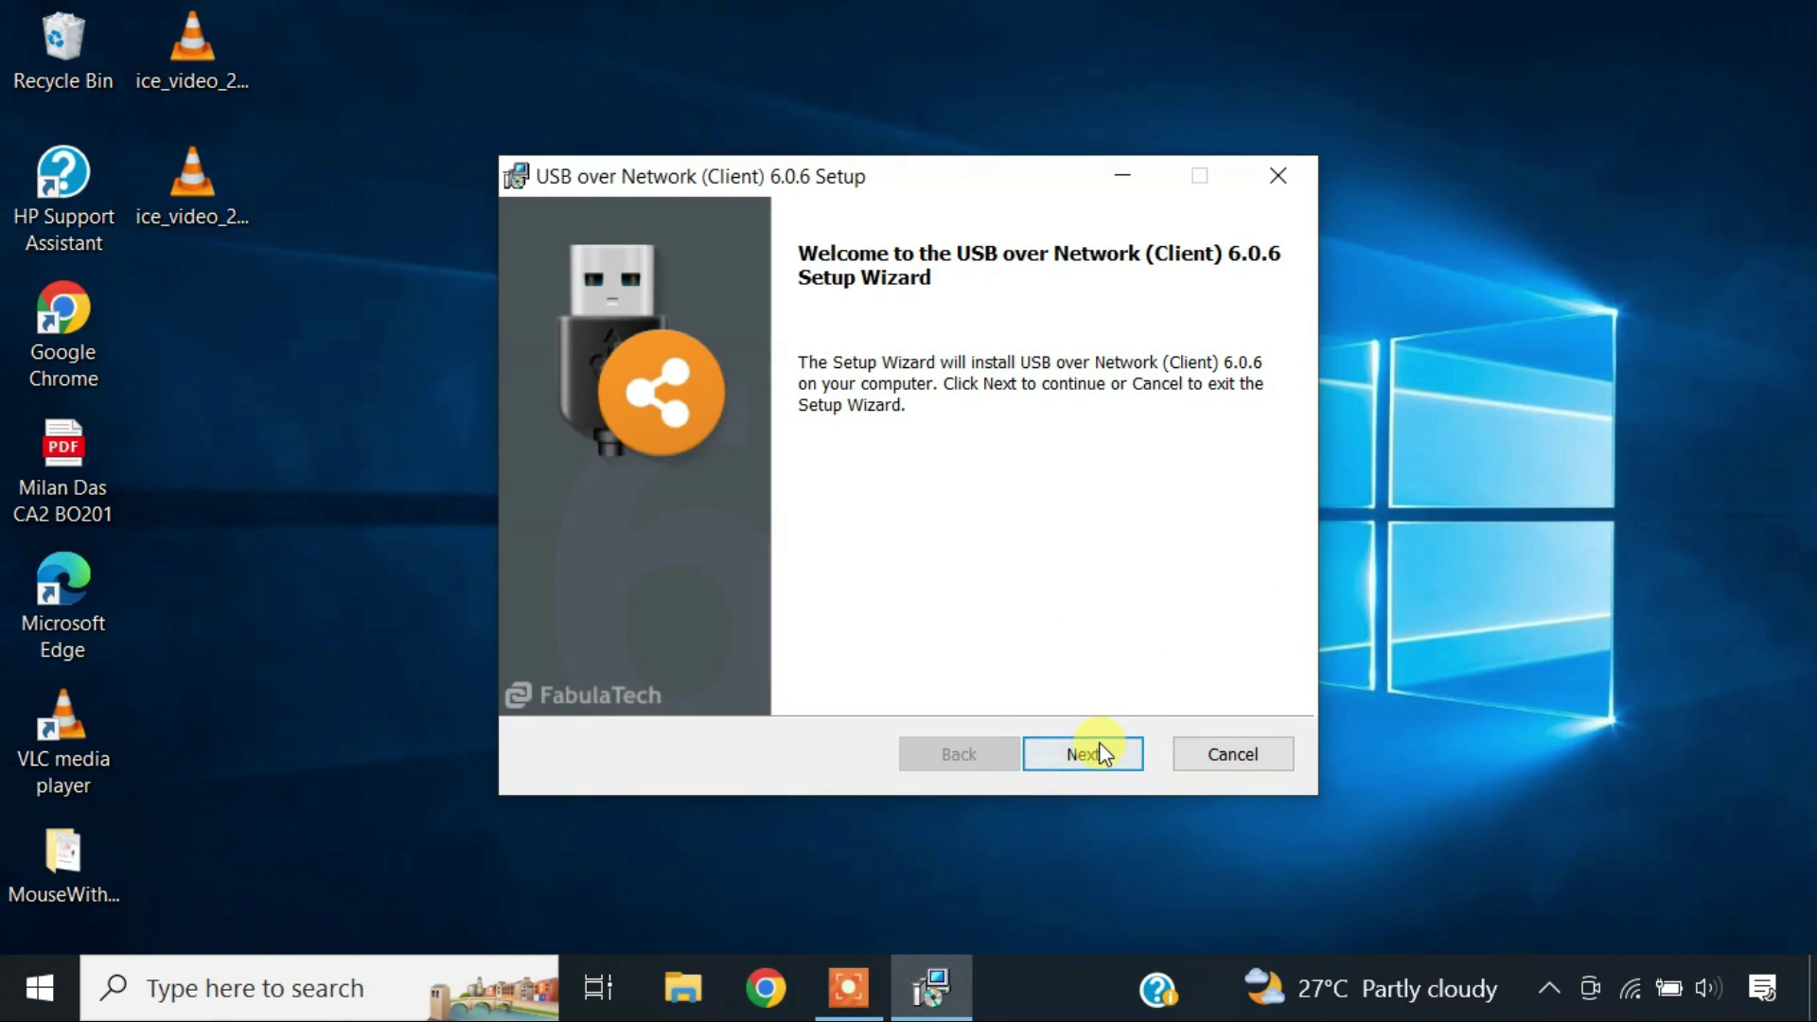
left_click(1099, 743)
left_click(667, 676)
left_click(1056, 748)
left_click(1056, 748)
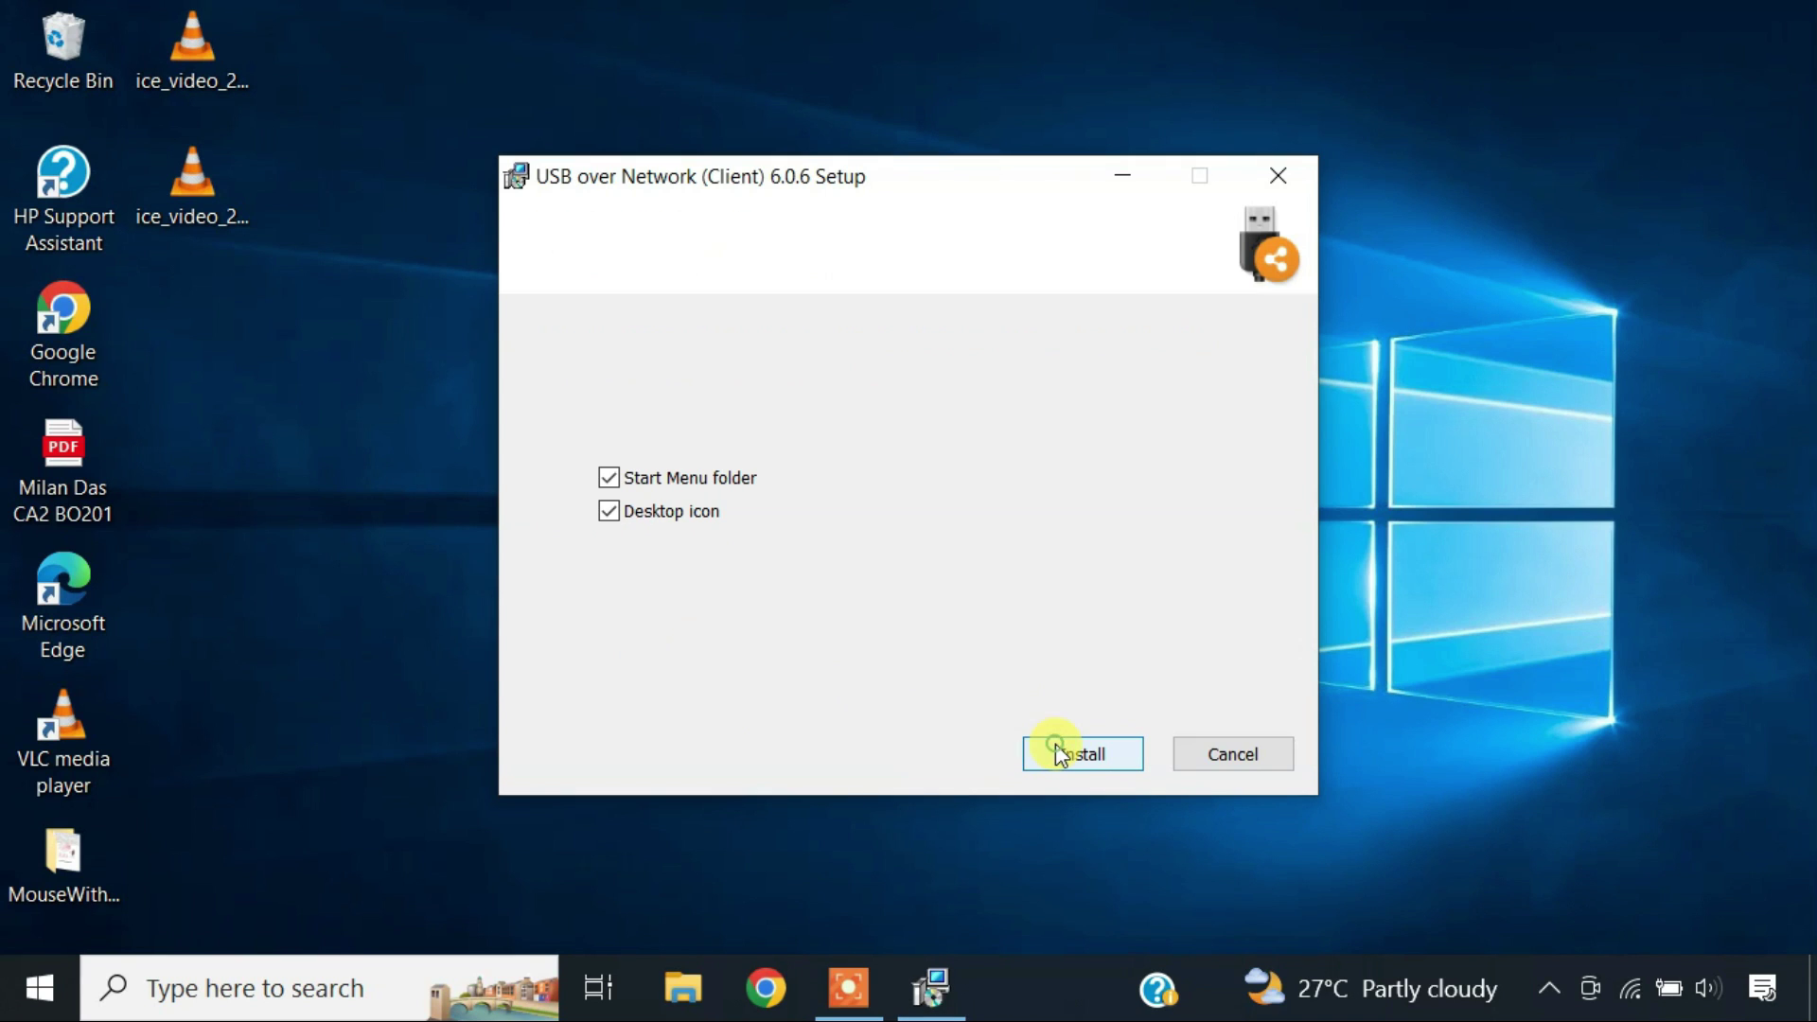
left_click(1056, 748)
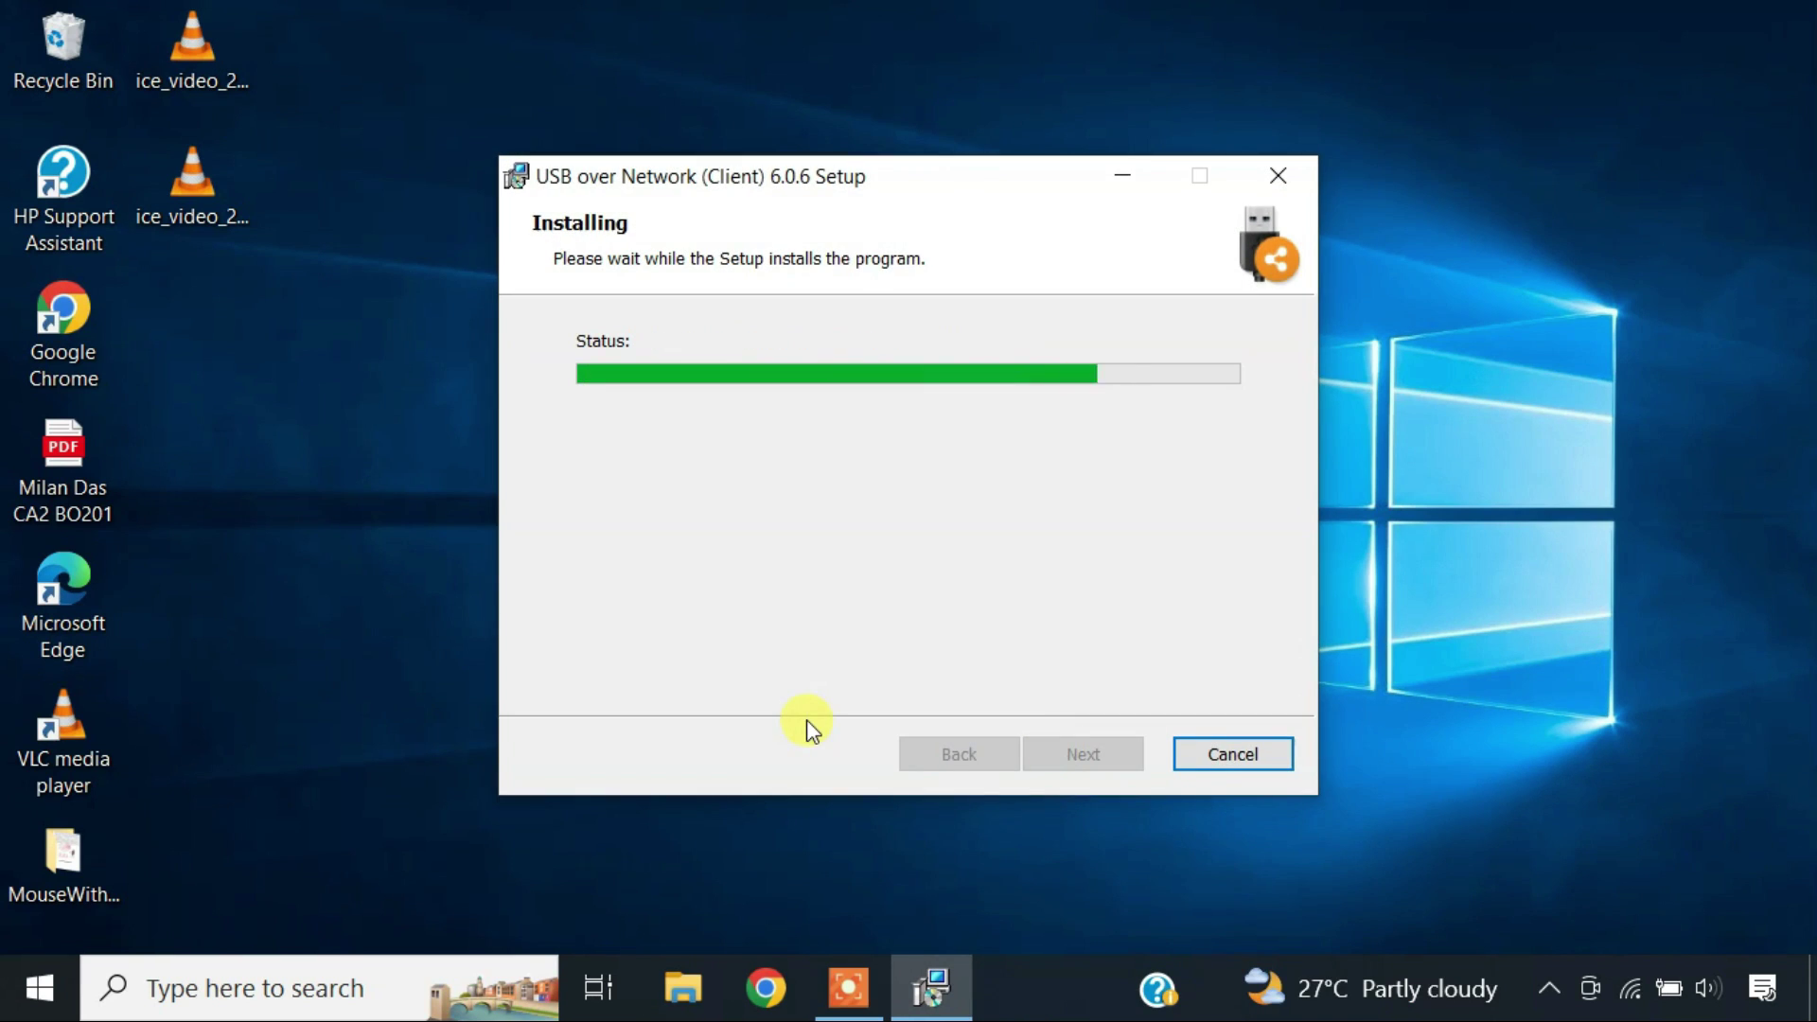
left_click(1056, 755)
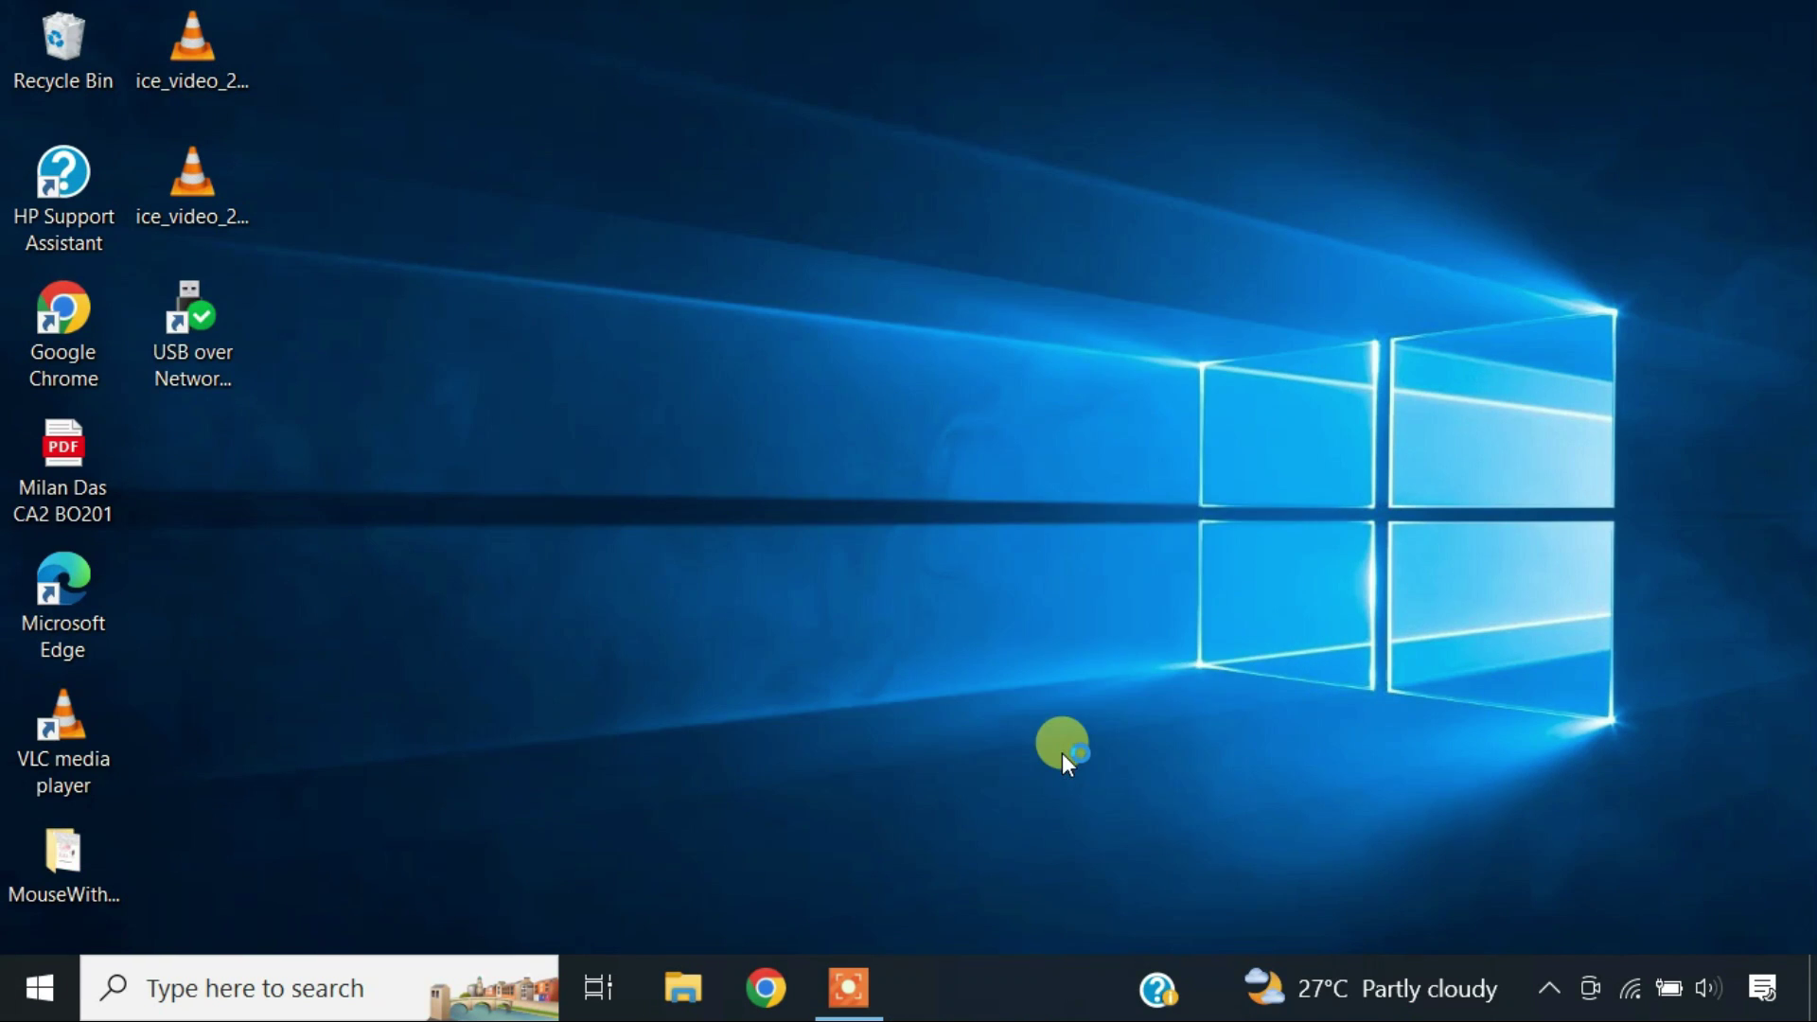
- Launch the client, add discovered server 192.168.0.106, and connect its SanDisk Ultra drive
double_click(201, 352)
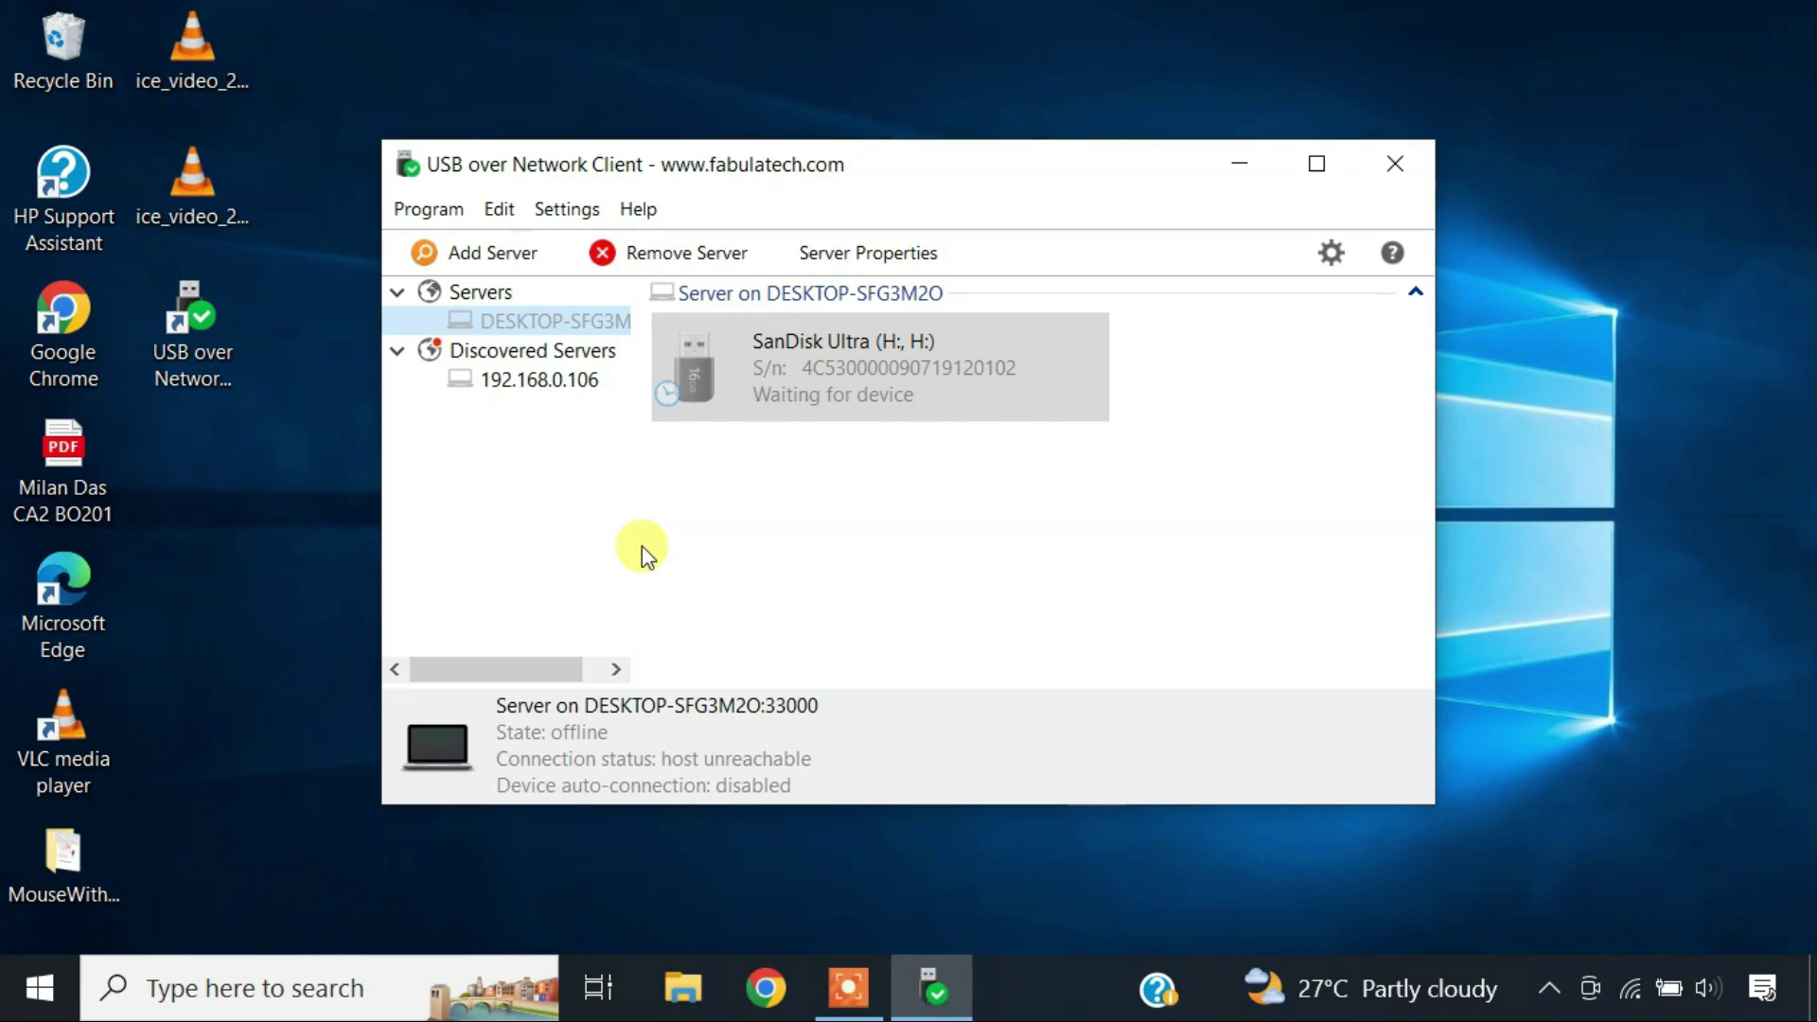
left_click(535, 384)
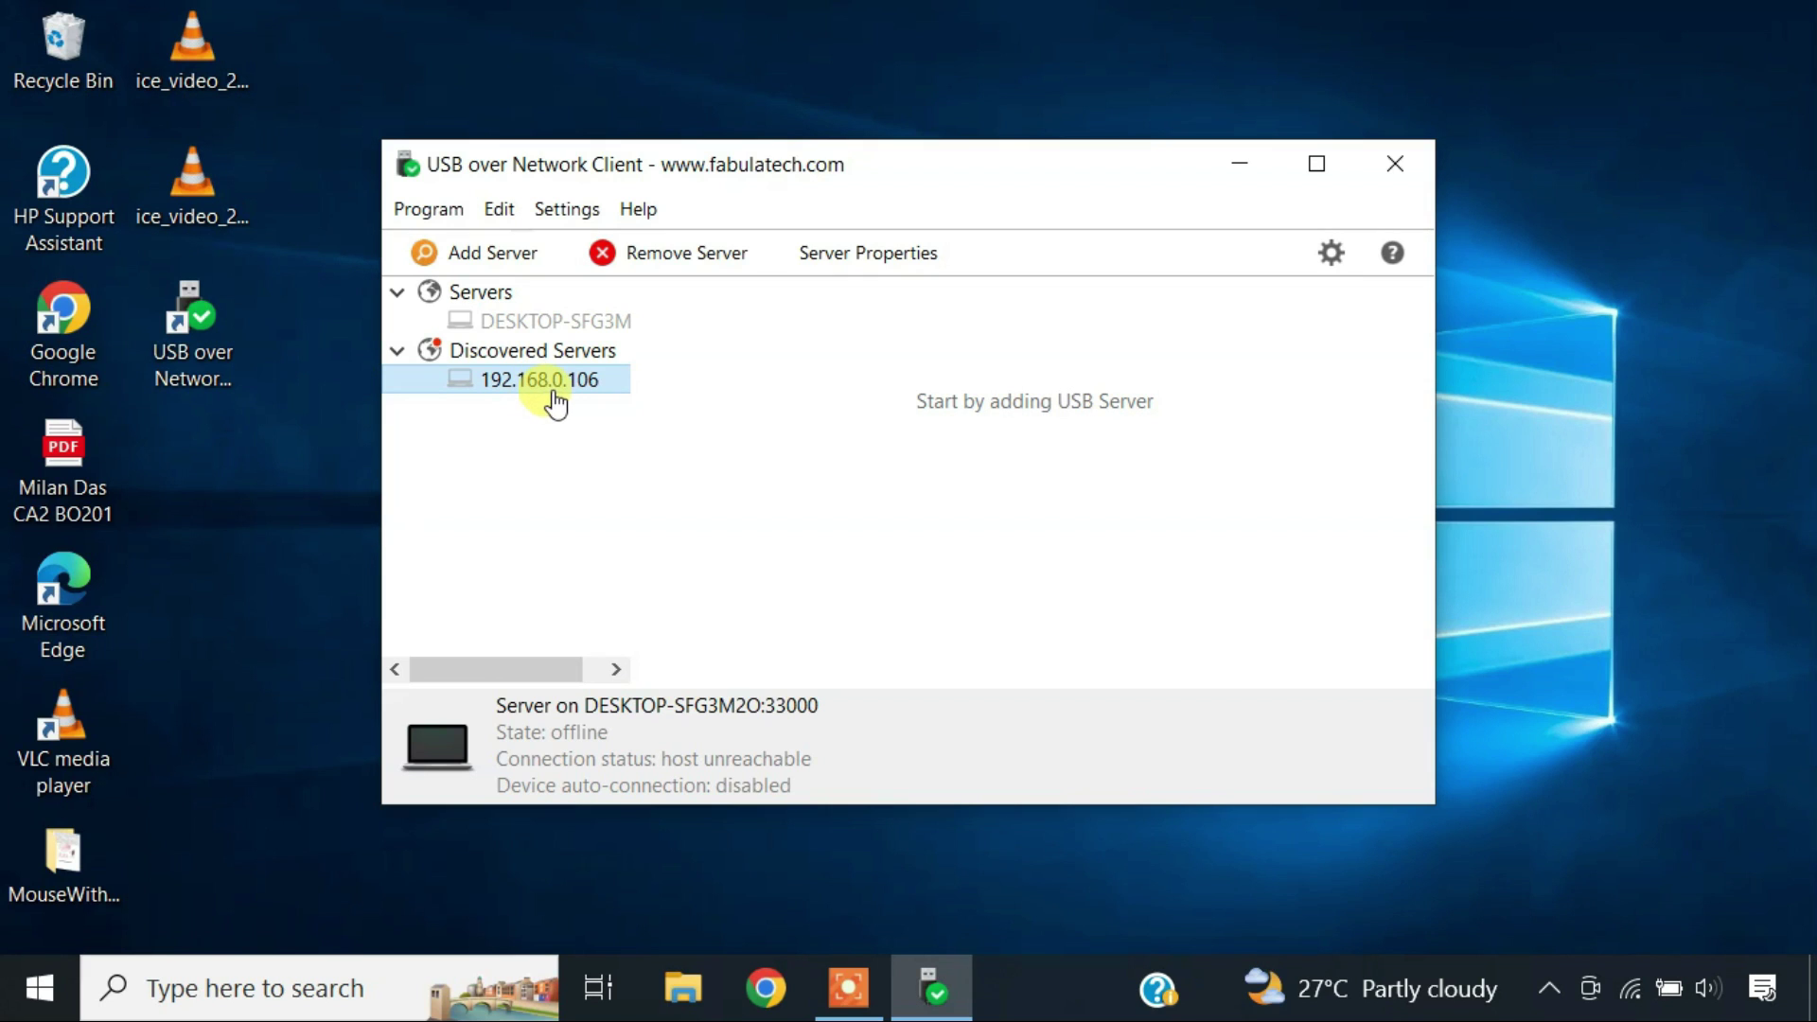
right_click(550, 390)
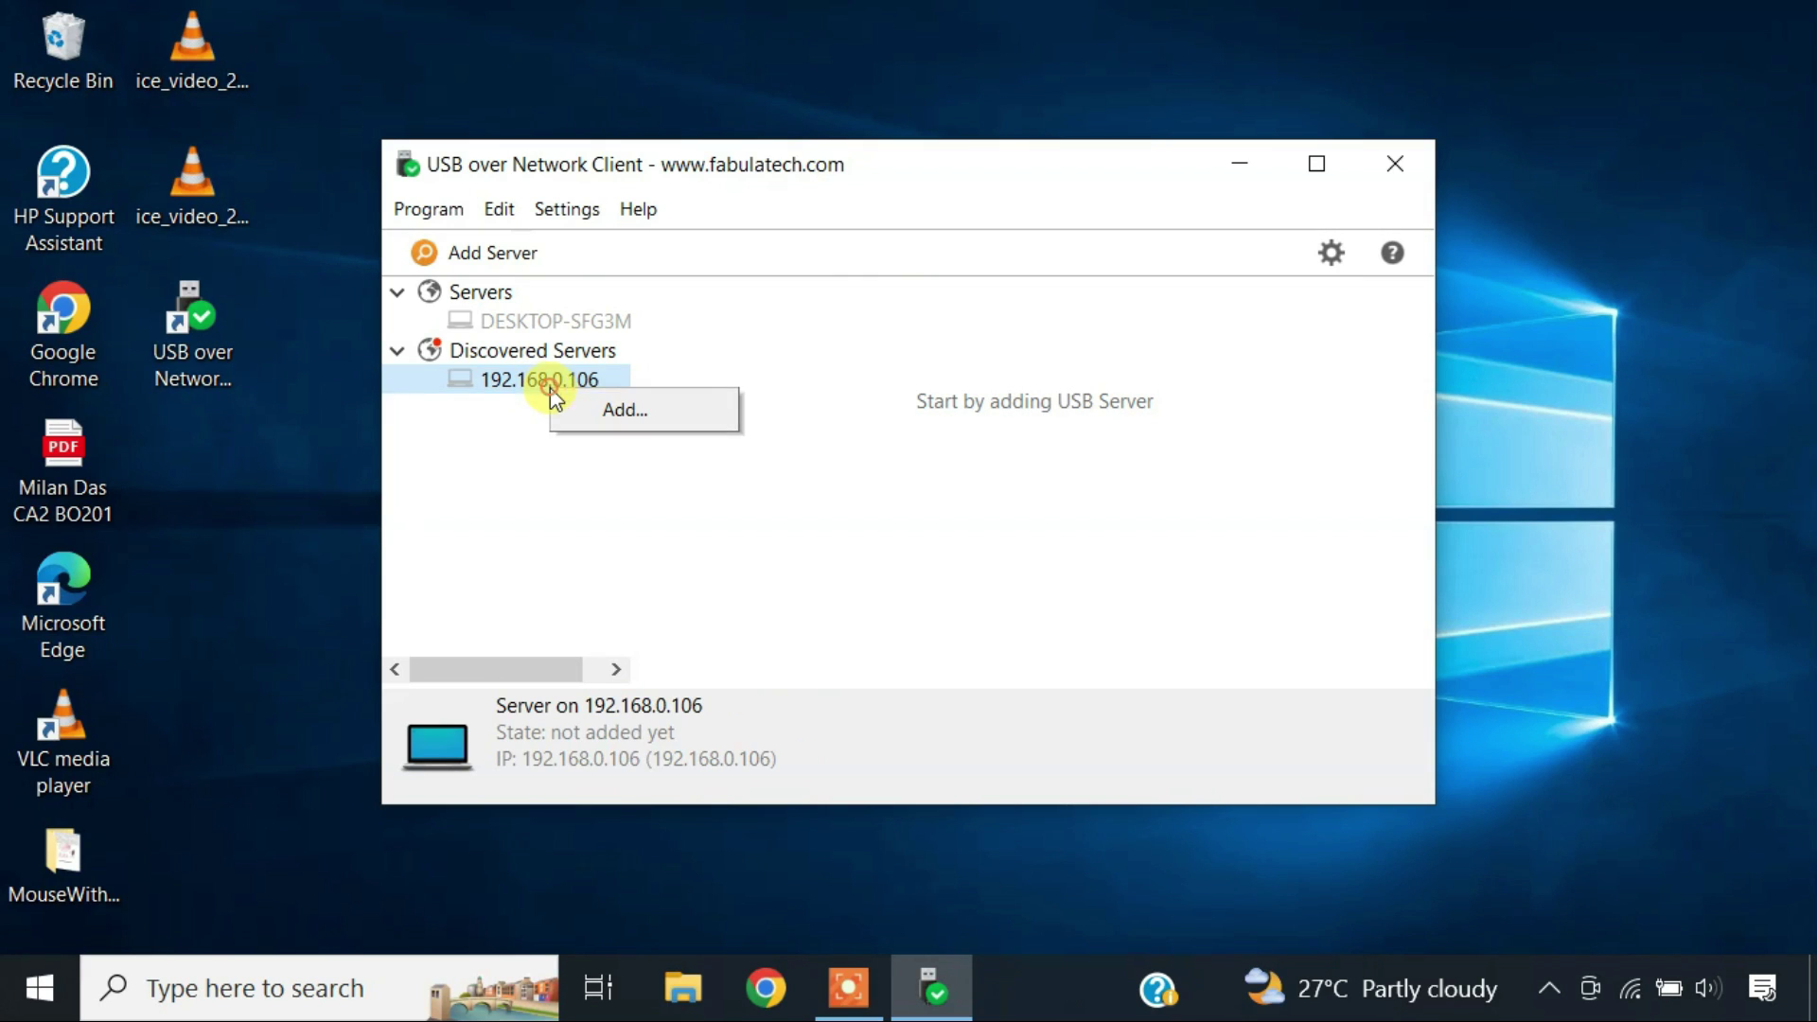
left_click(636, 417)
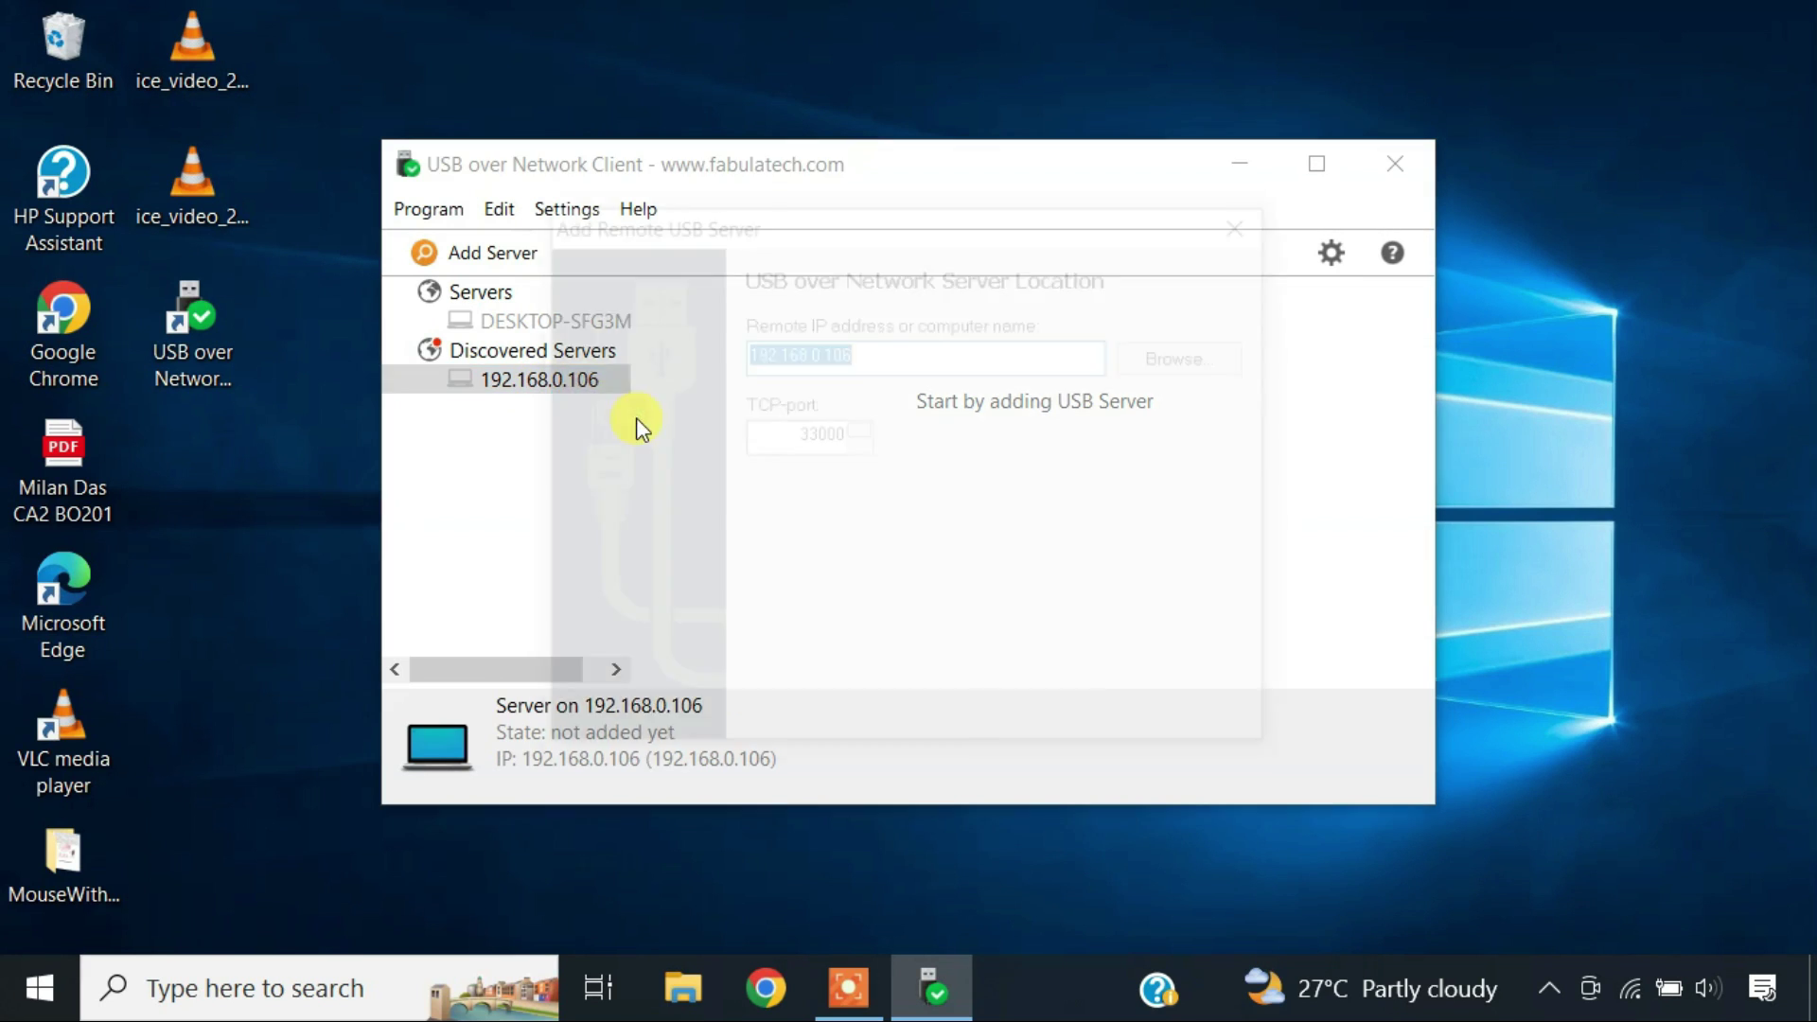
left_click(1044, 714)
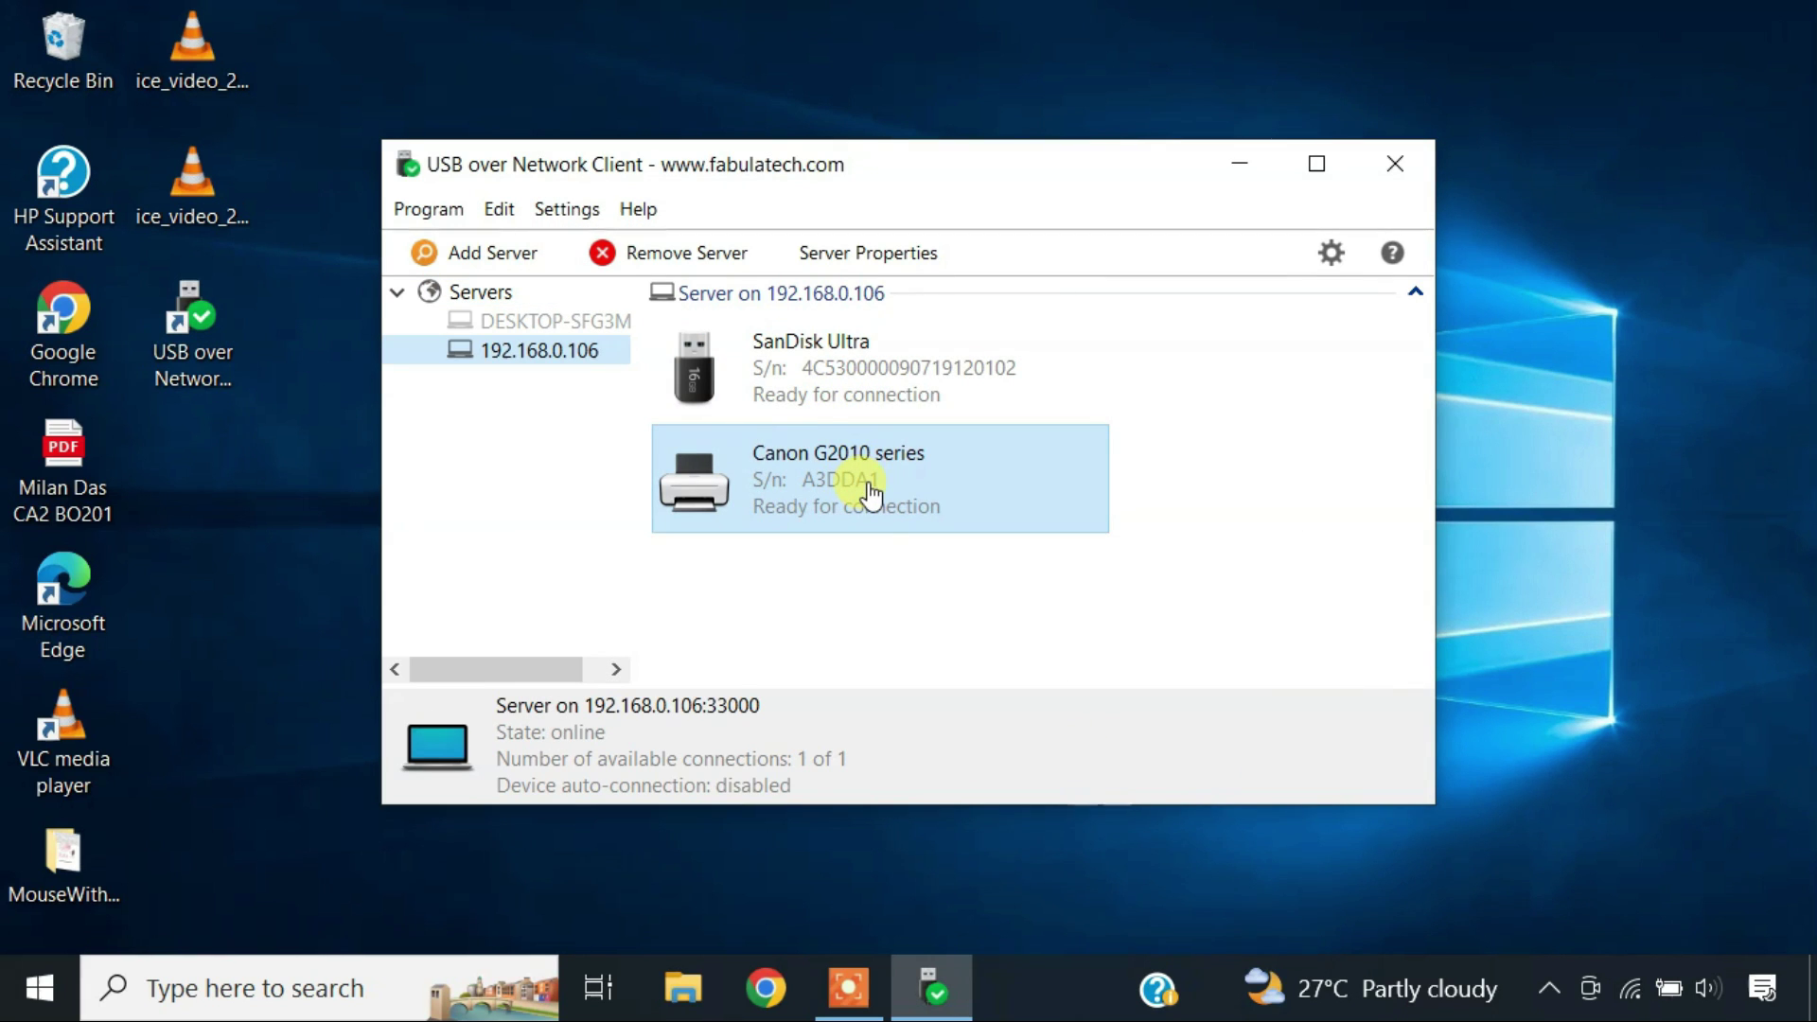
left_click(823, 374)
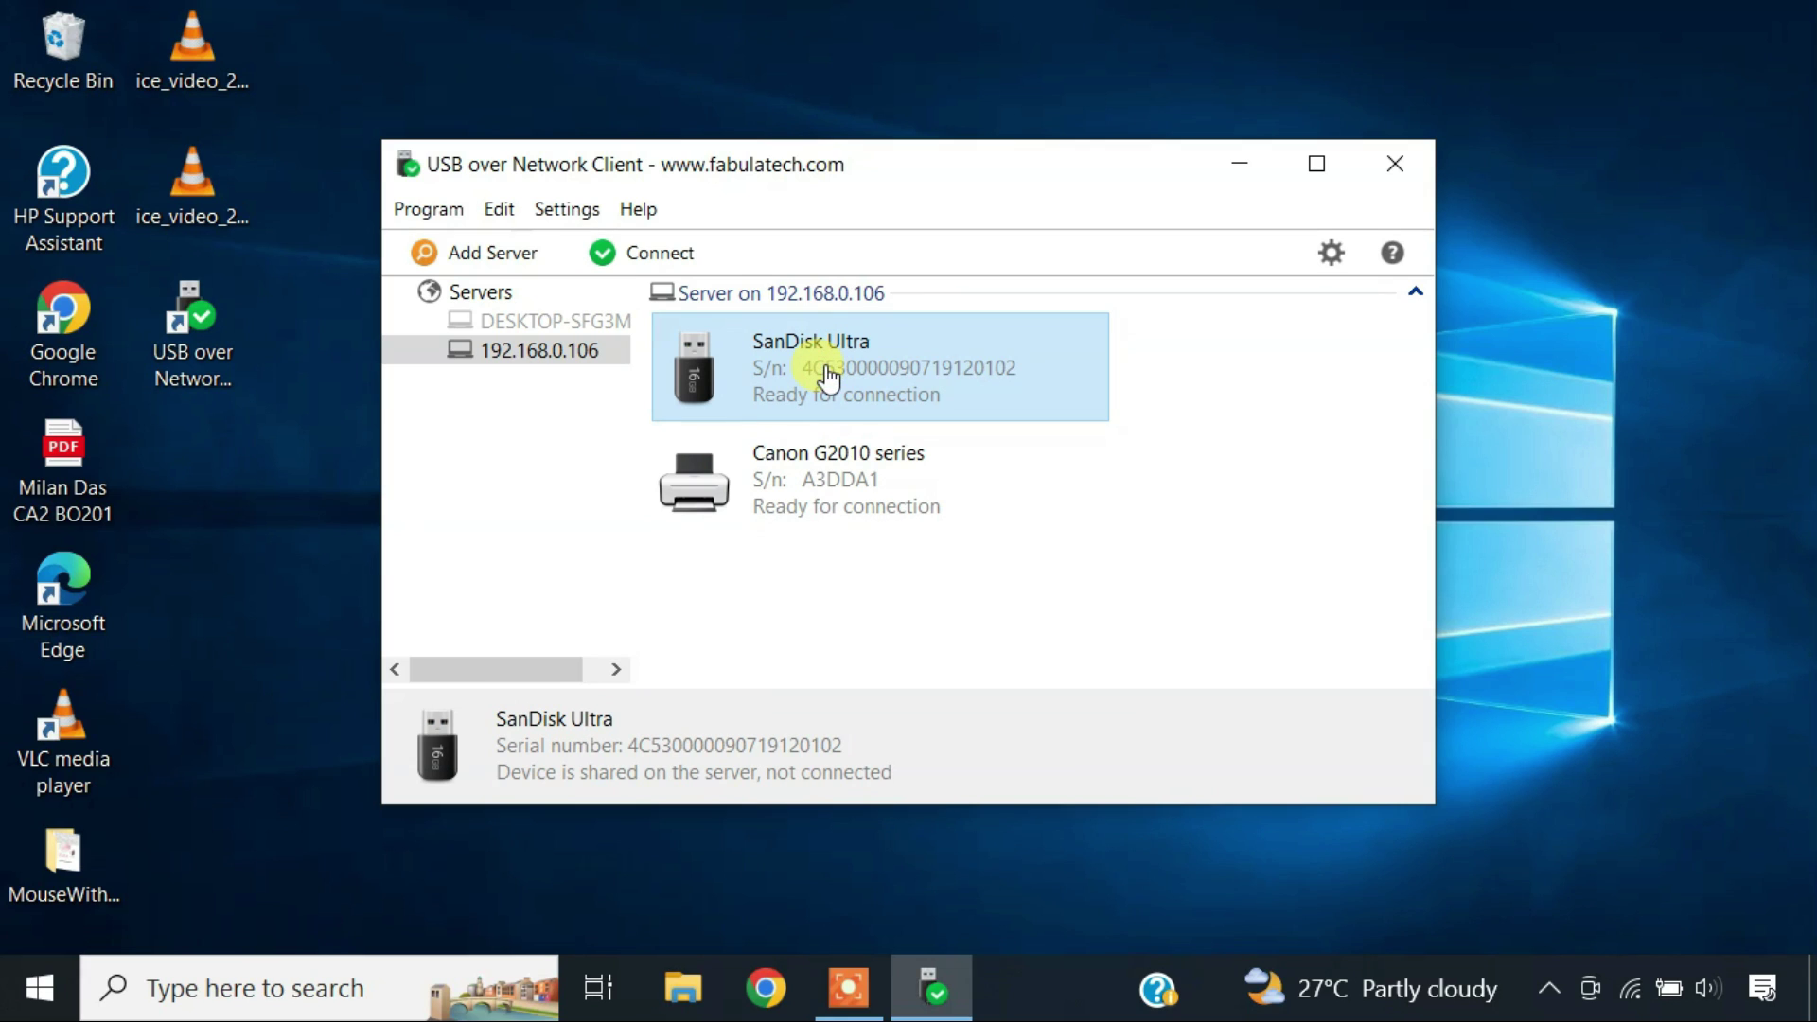
left_click(661, 255)
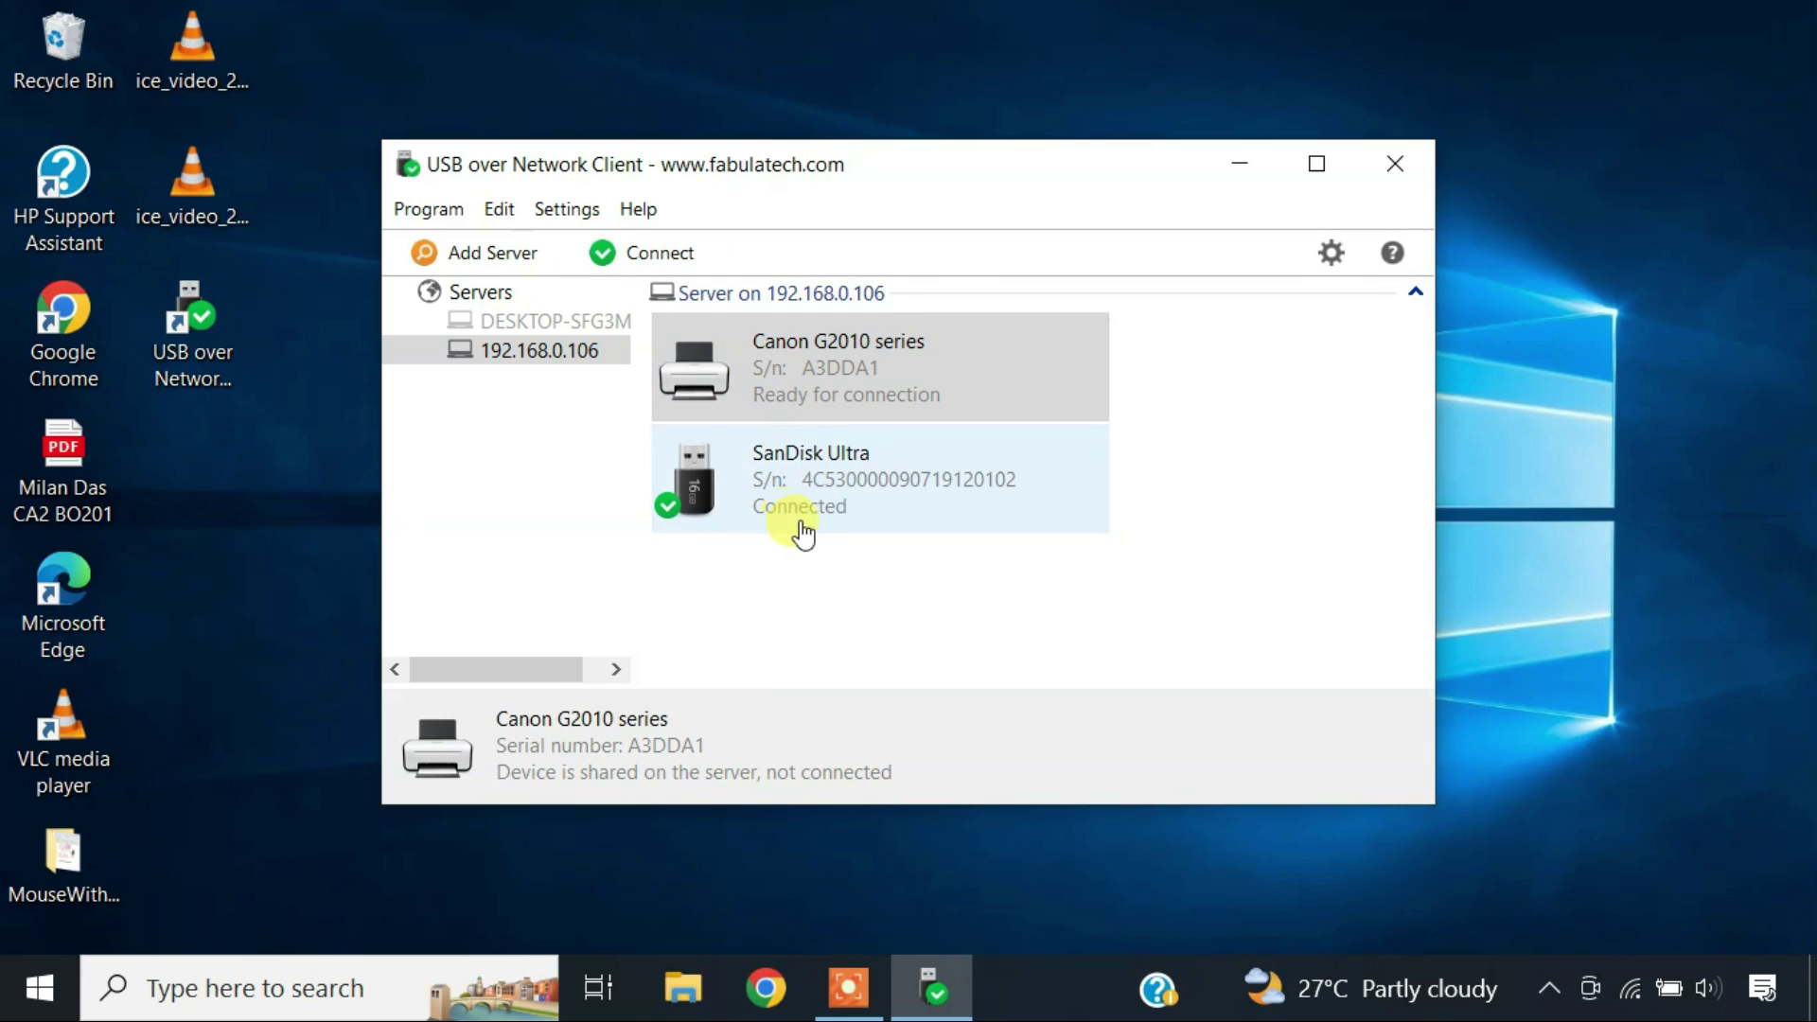
- Browse the SanDisk Ultra (H:) drive's files in File Explorer, then close the window
left_click(683, 988)
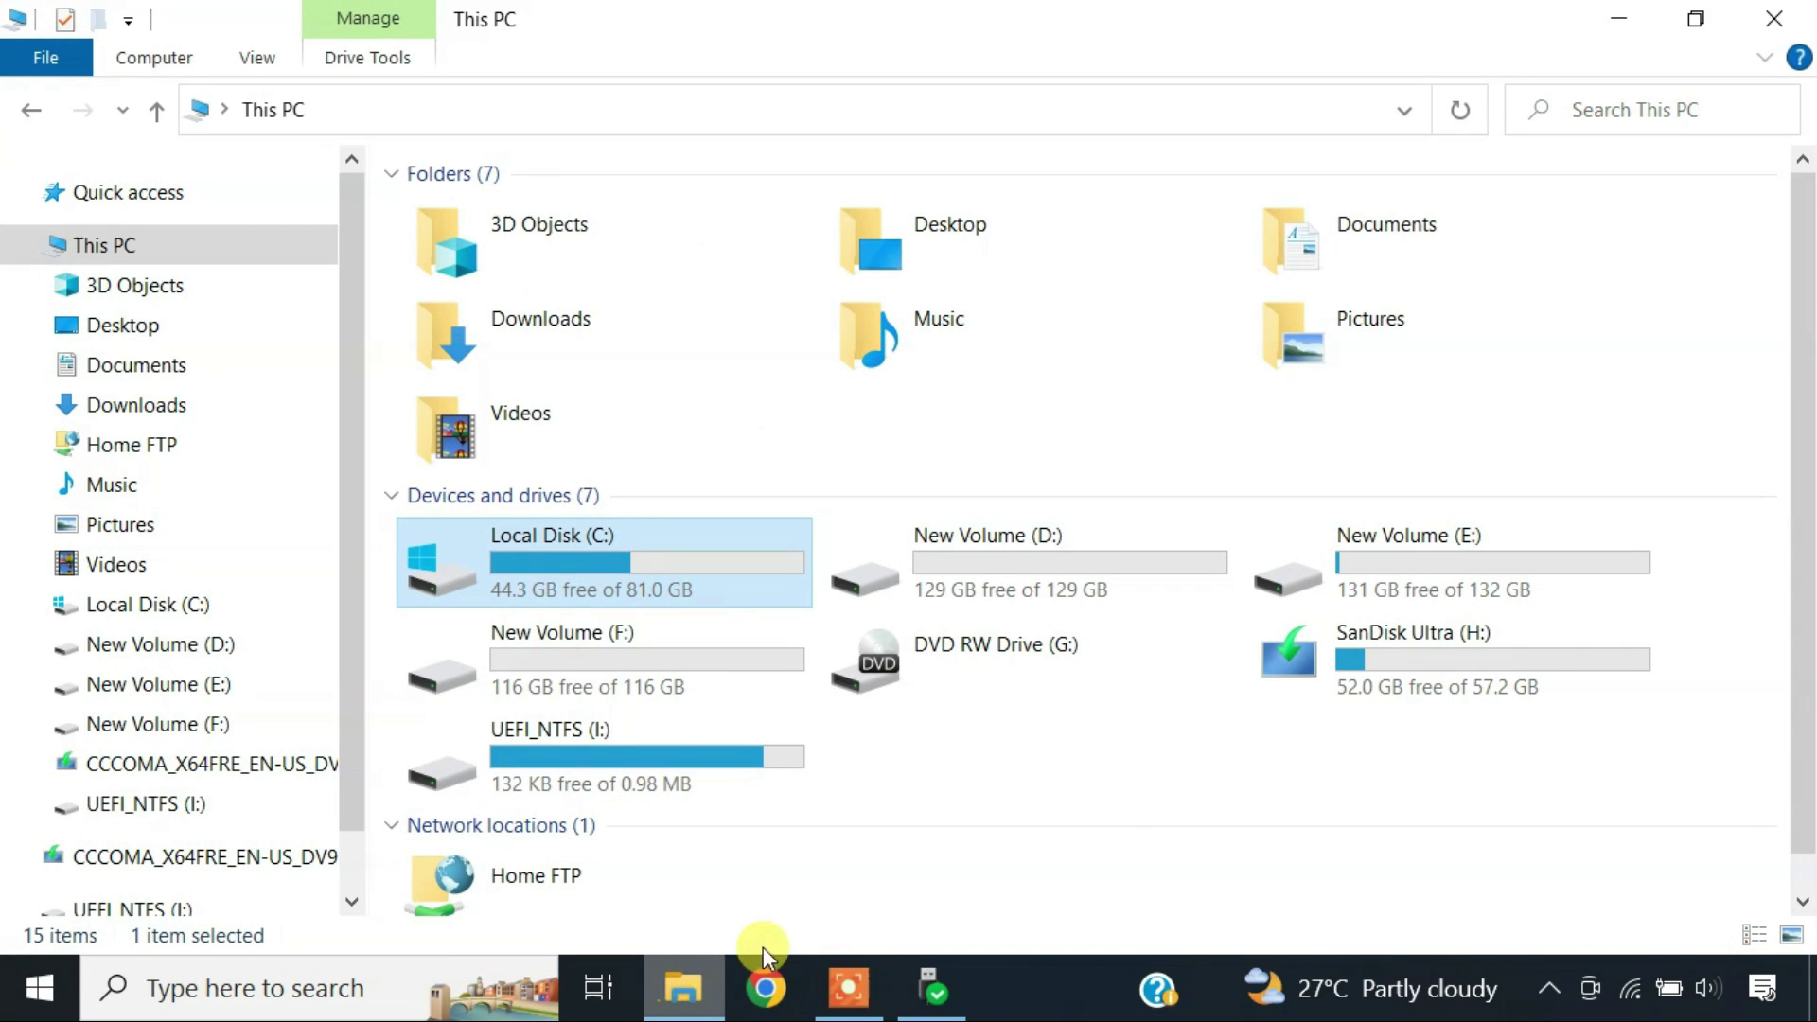
left_click(1361, 680)
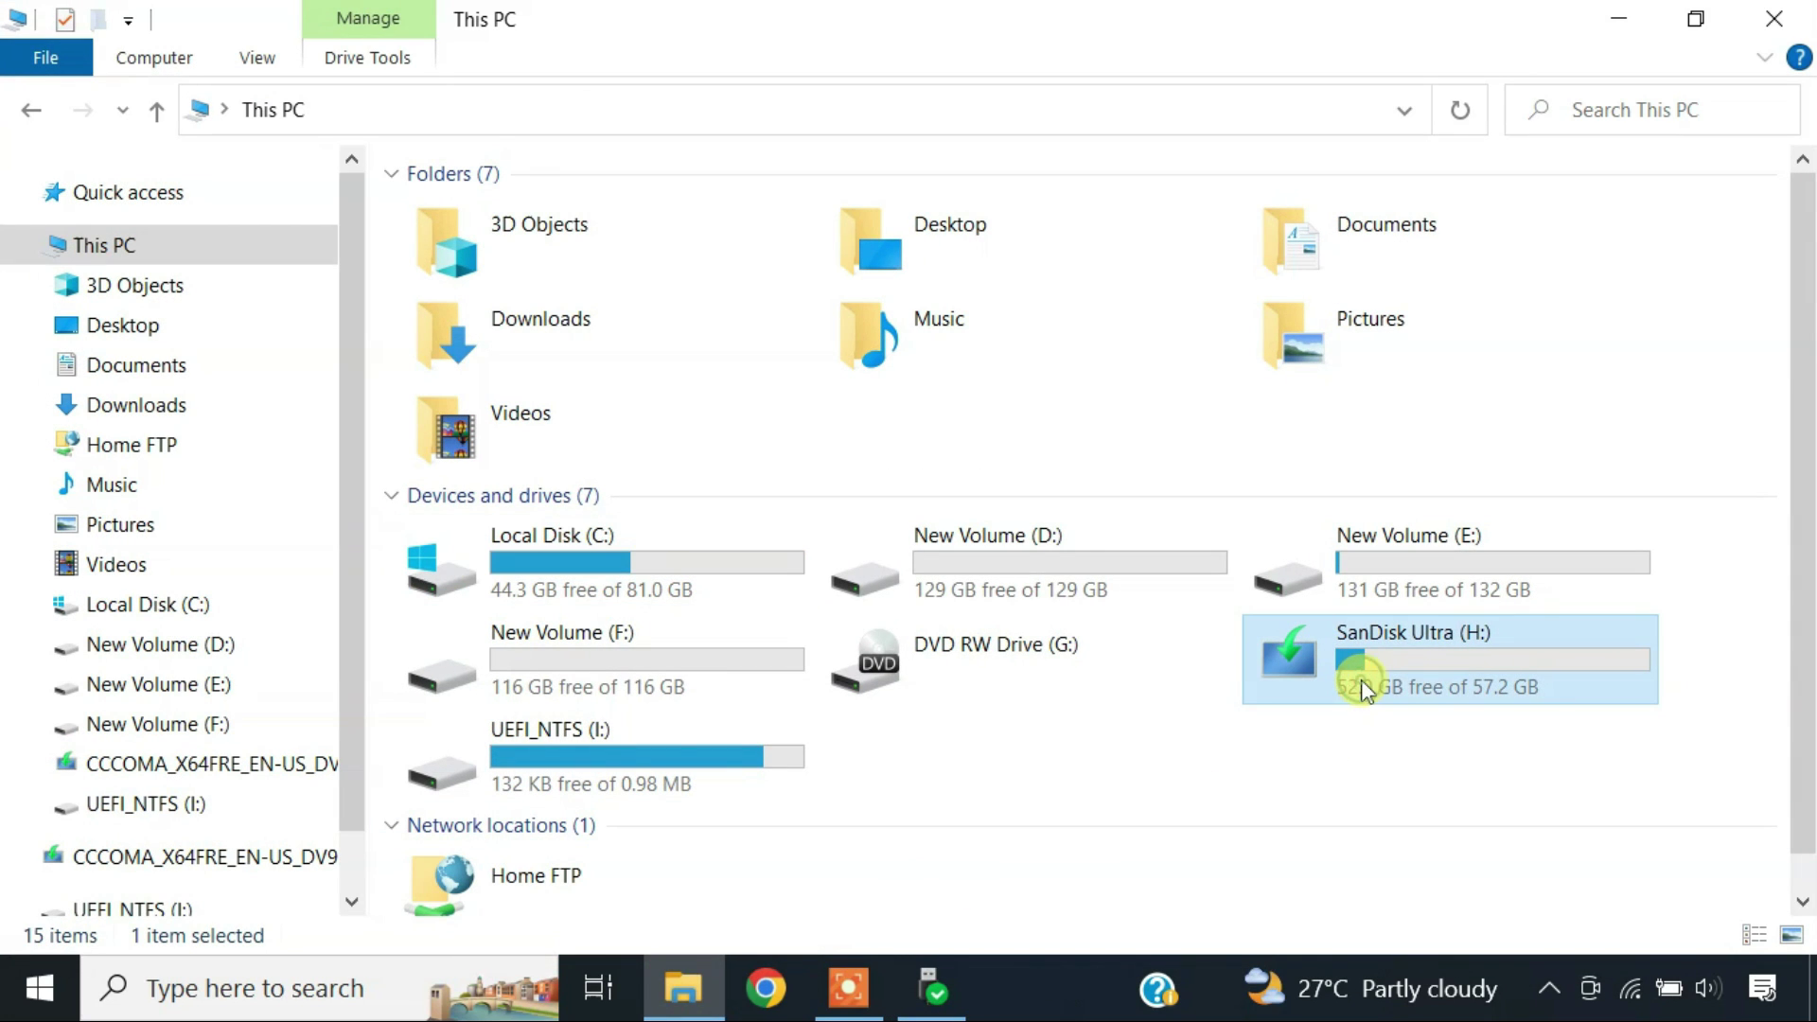
double_click(1418, 657)
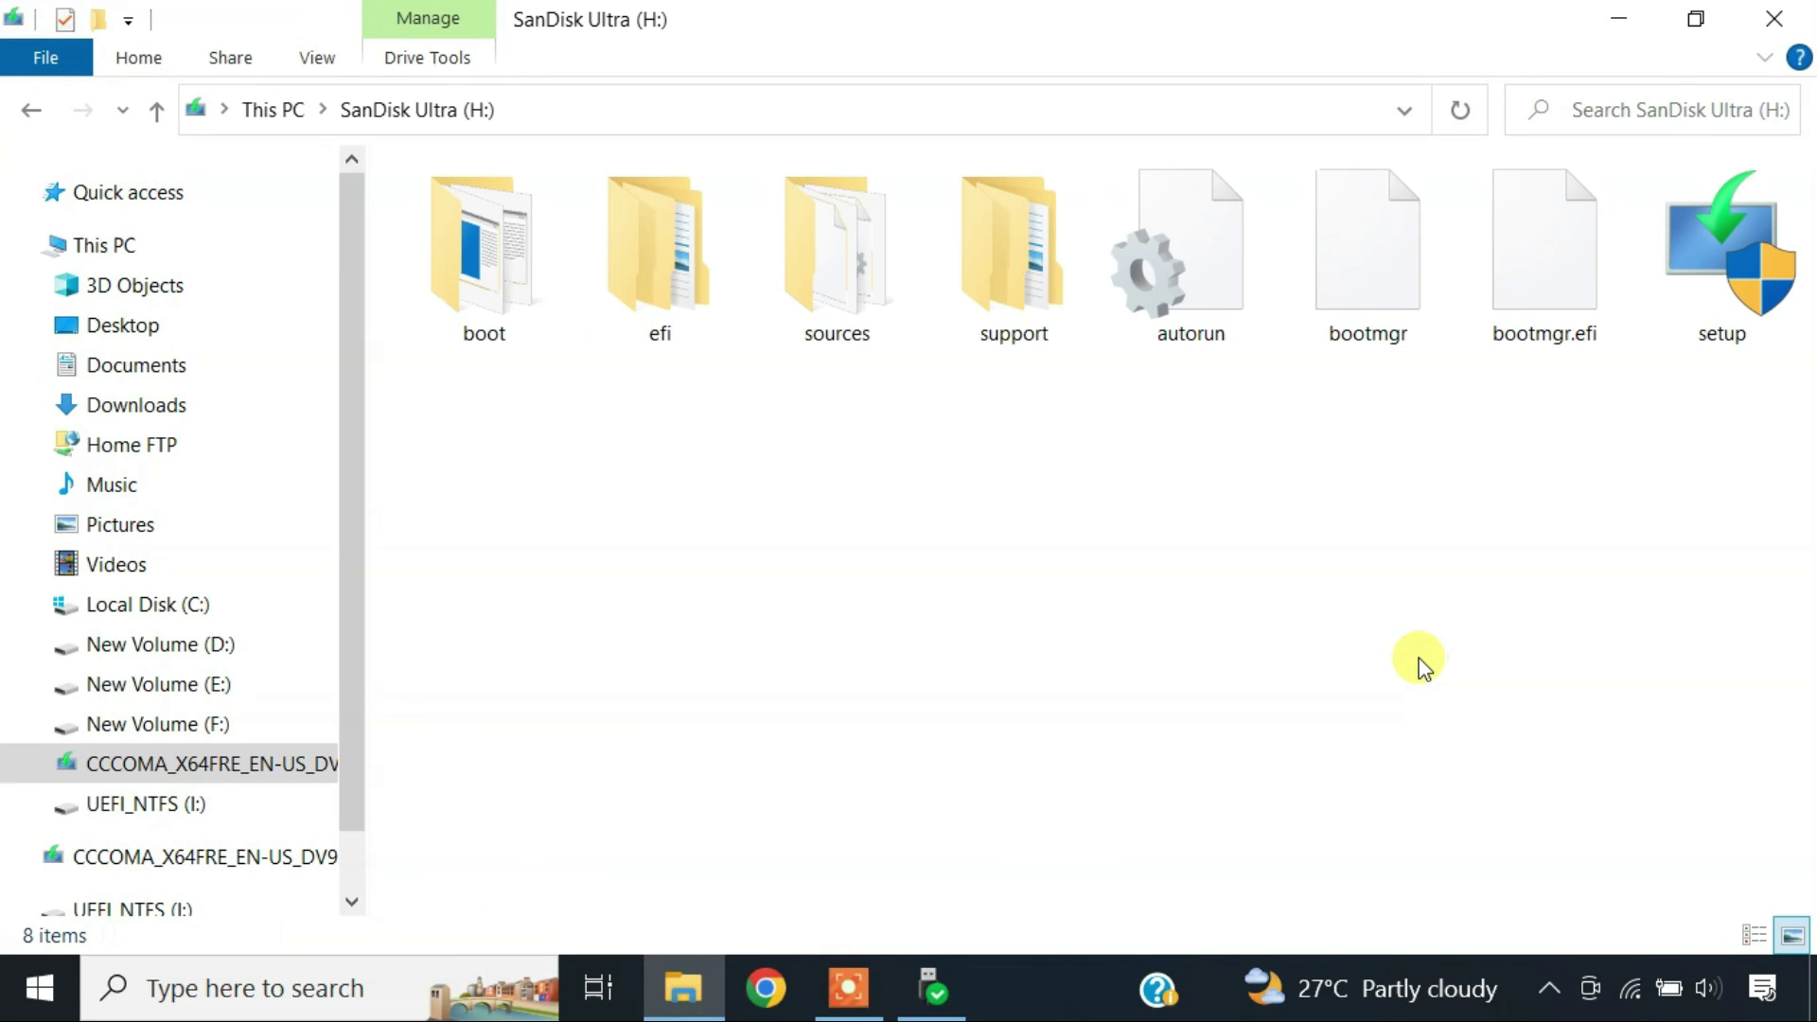
left_click(1777, 20)
- Try connecting the Canon G2010 series printer, triggering the 1-device licence warning
left_click(731, 397)
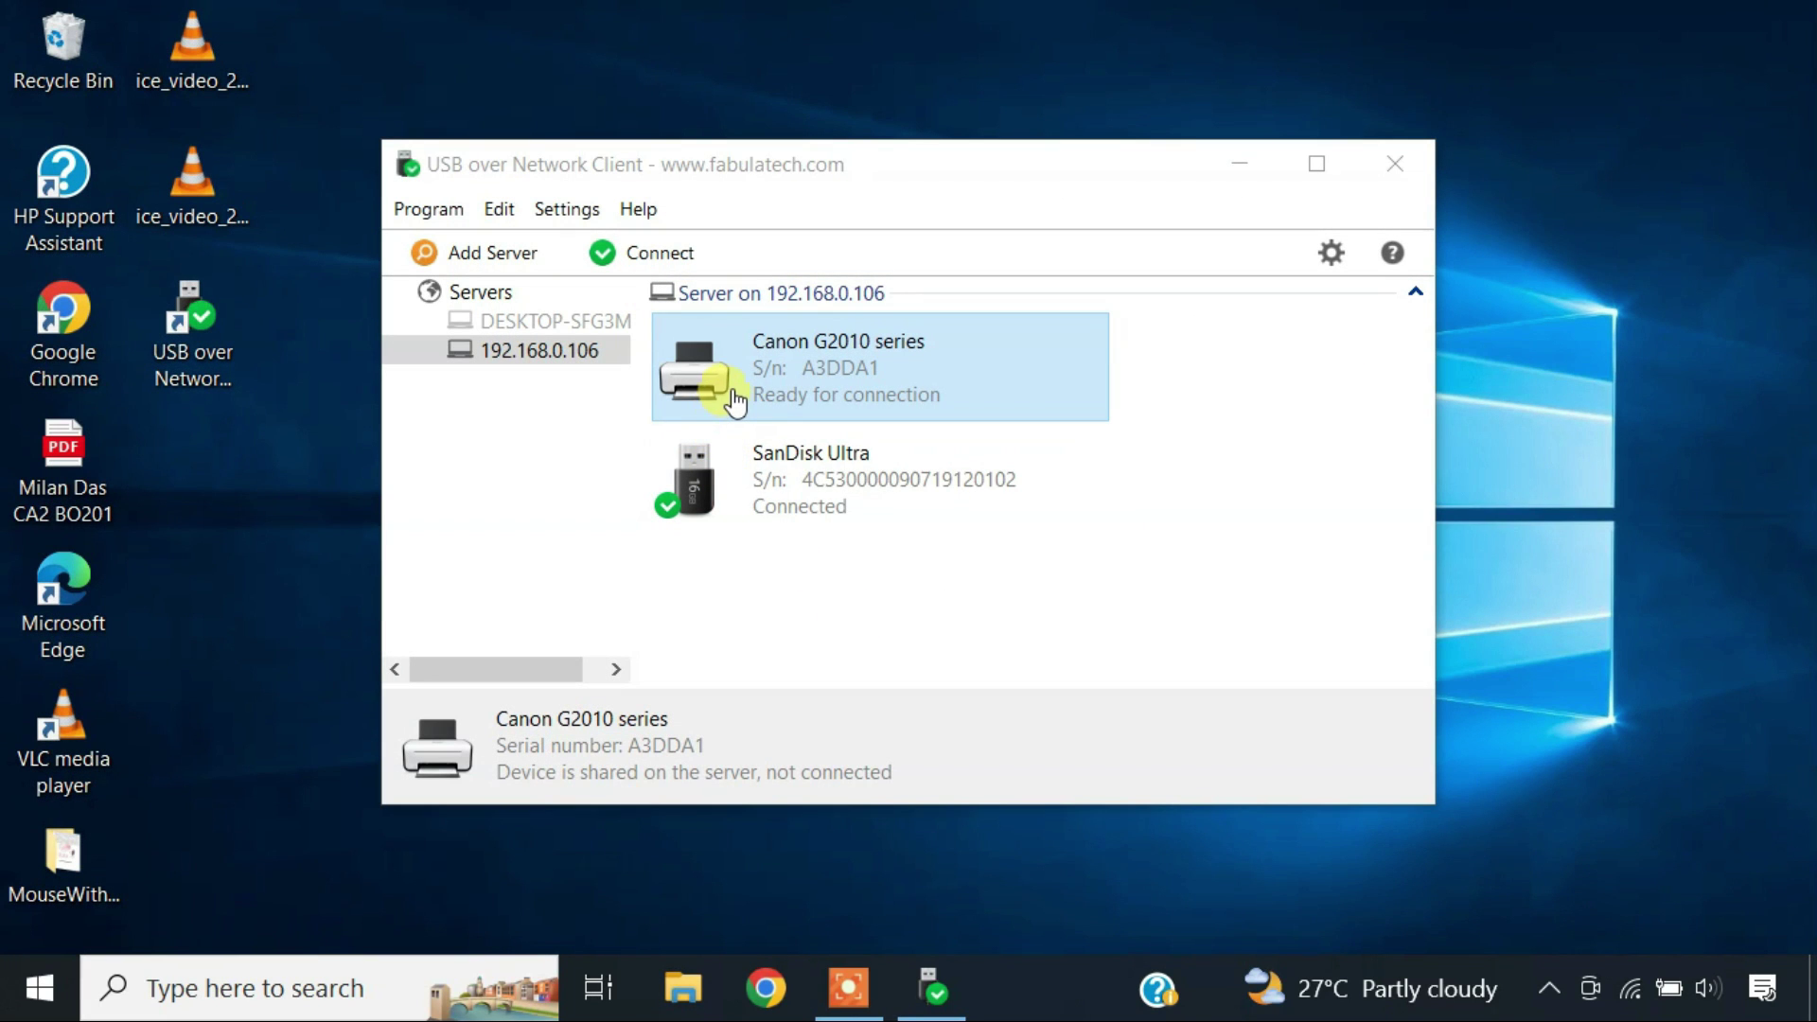
left_click(674, 252)
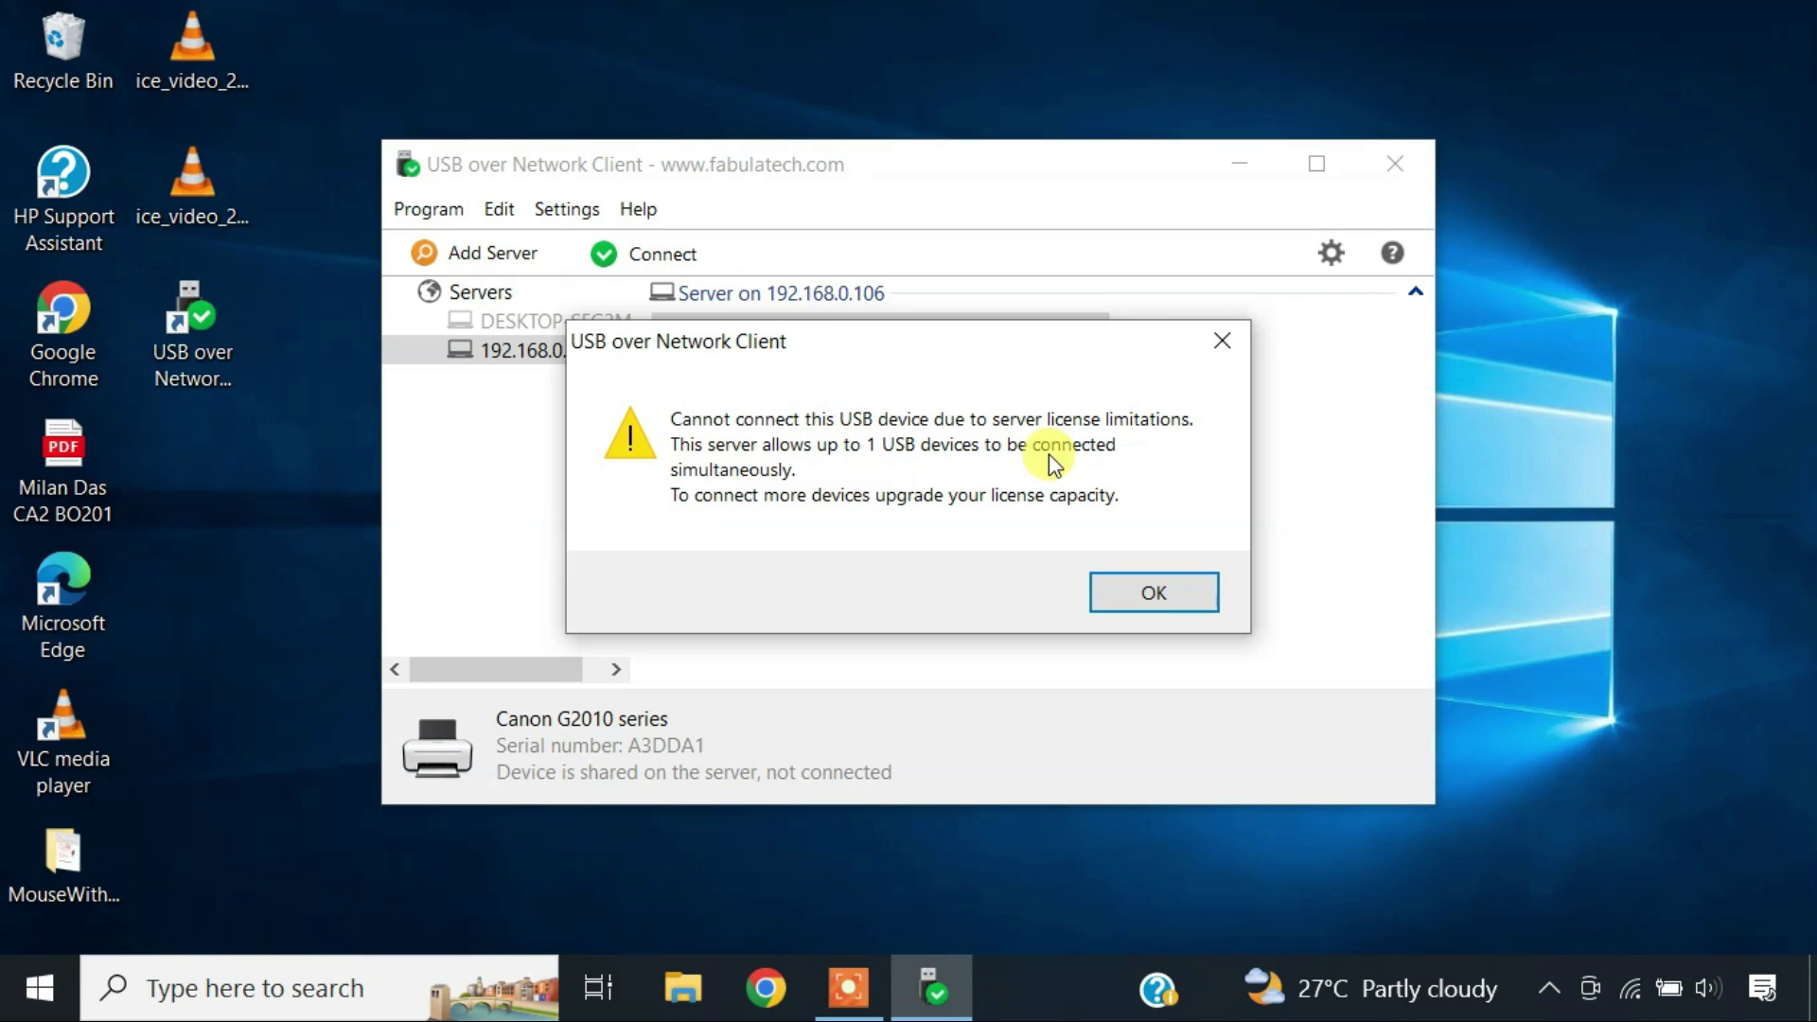
- Show the Monthly License pricing on the purchase page: 1 USB device at $8.55 per month
left_click(757, 965)
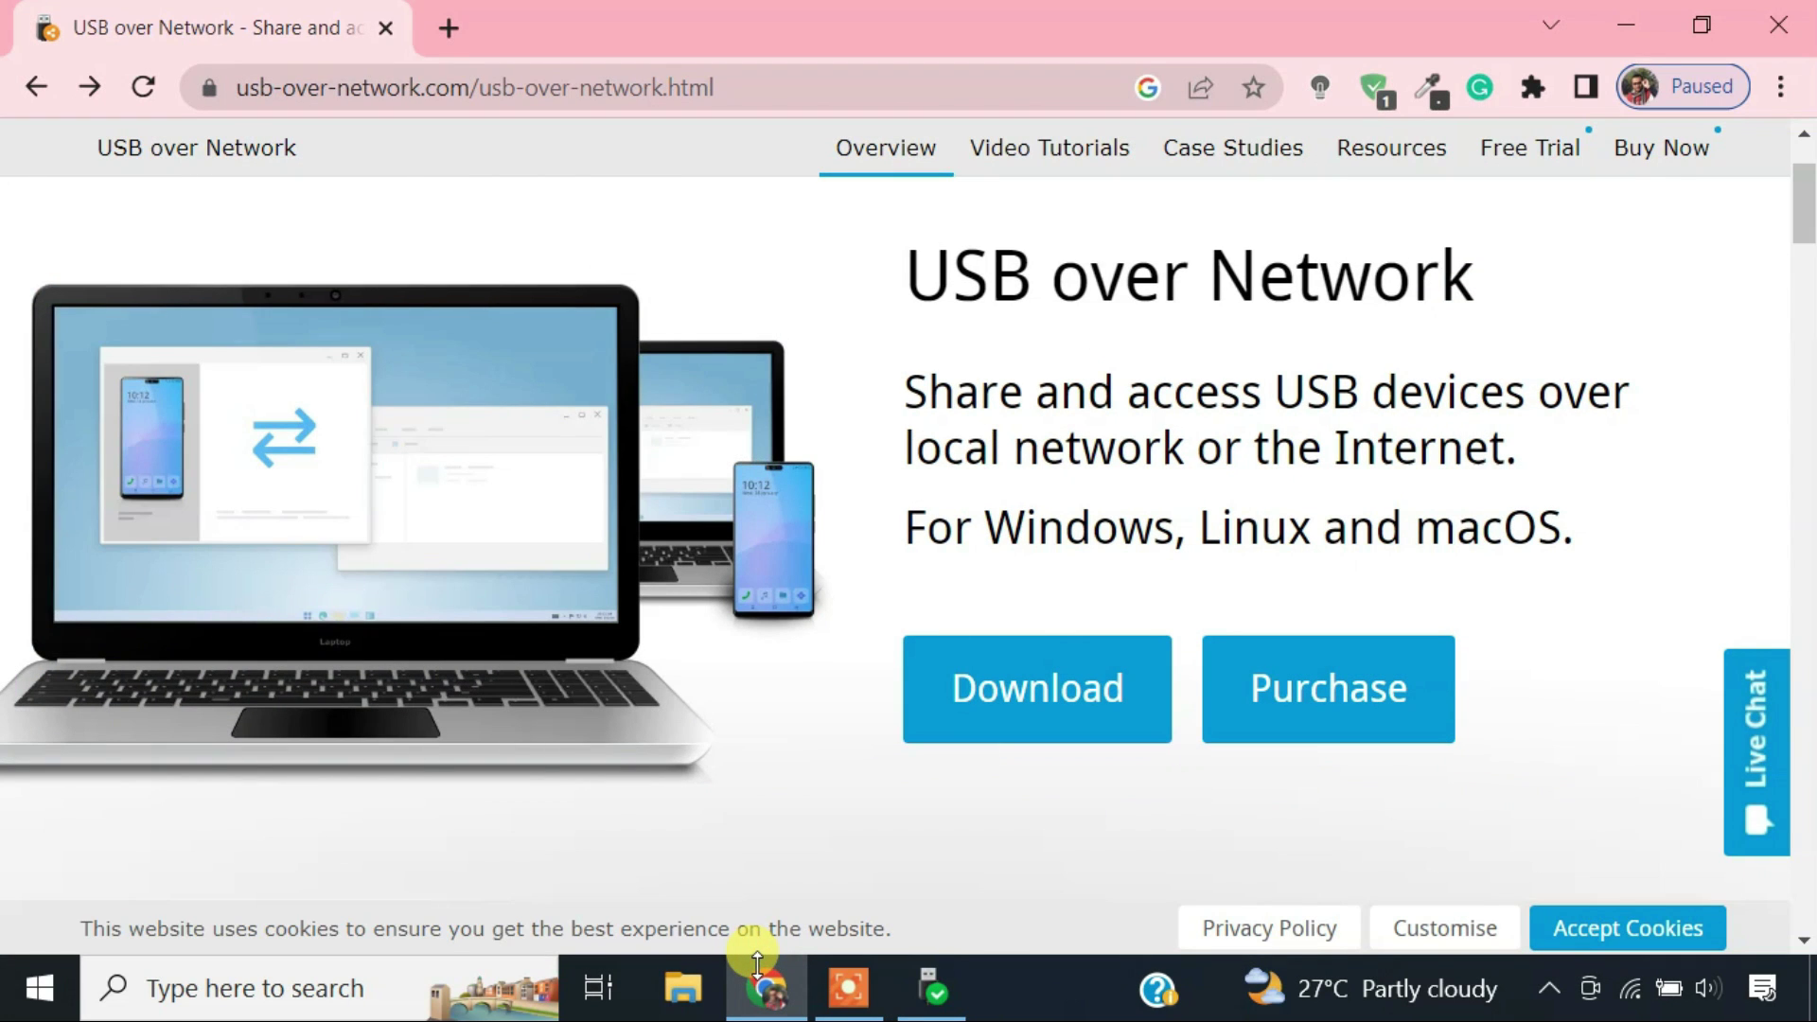
left_click(1360, 708)
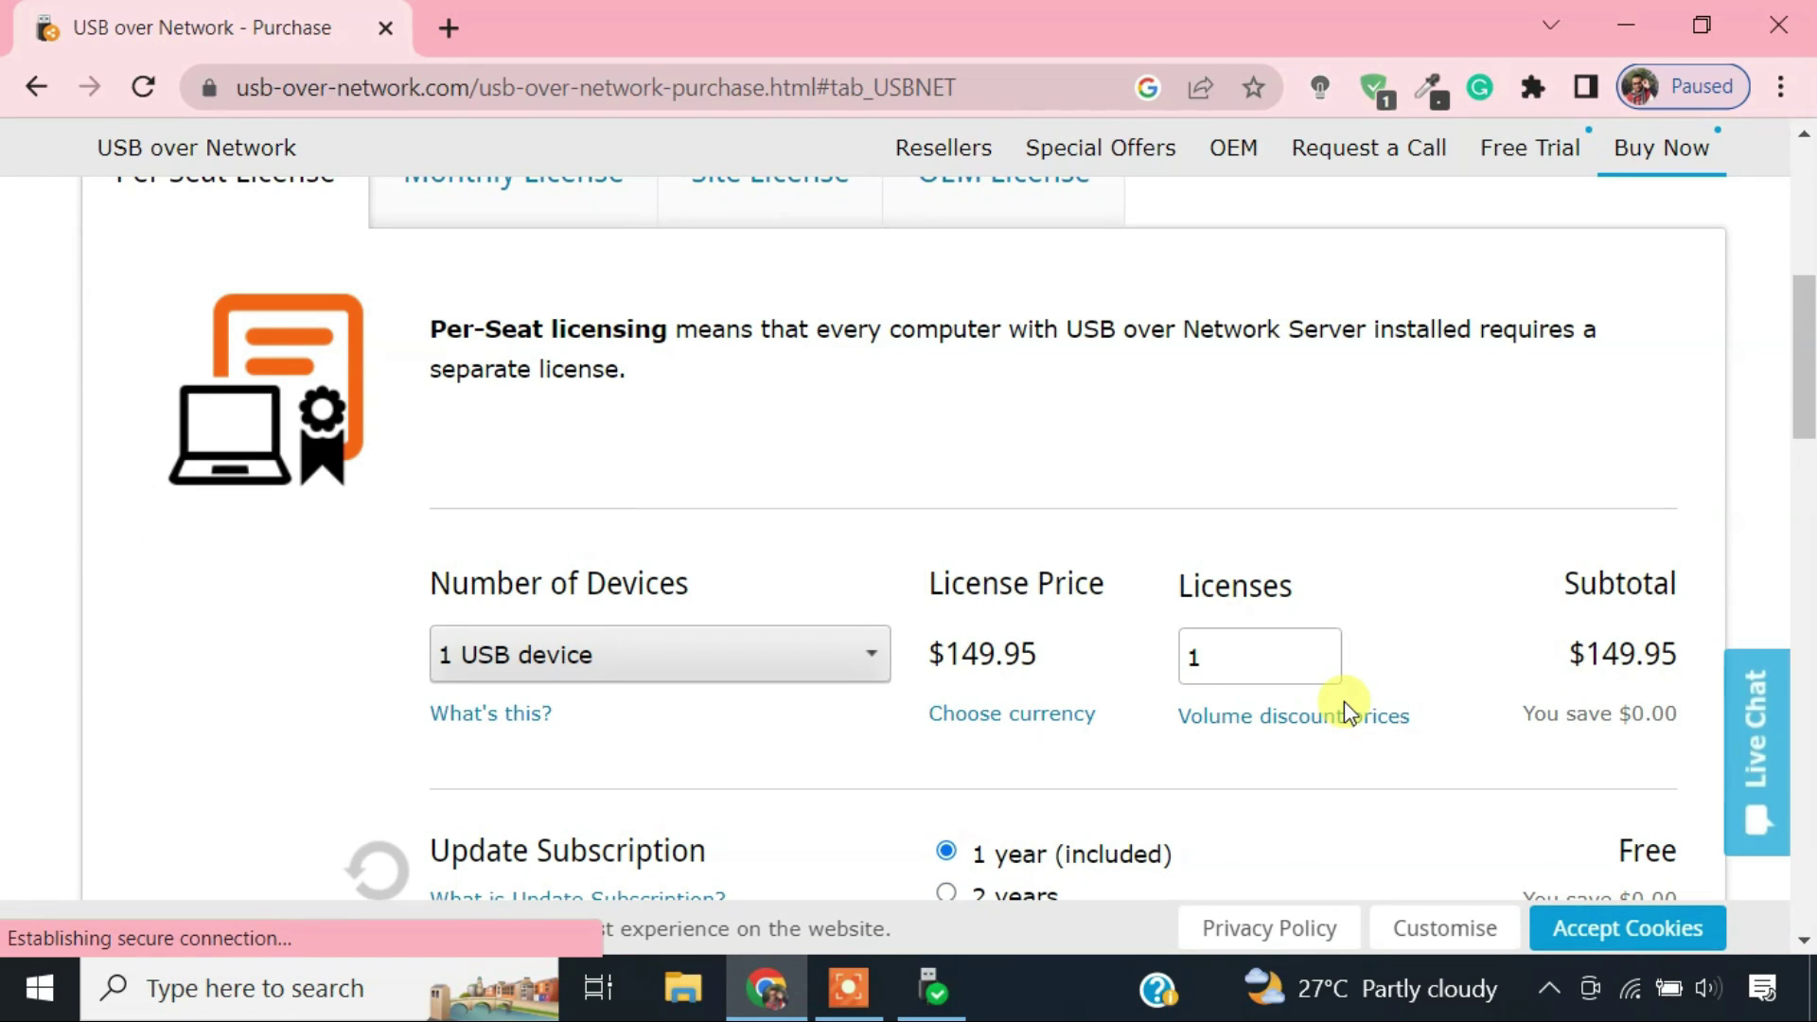
left_click_drag(958, 658, 1063, 650)
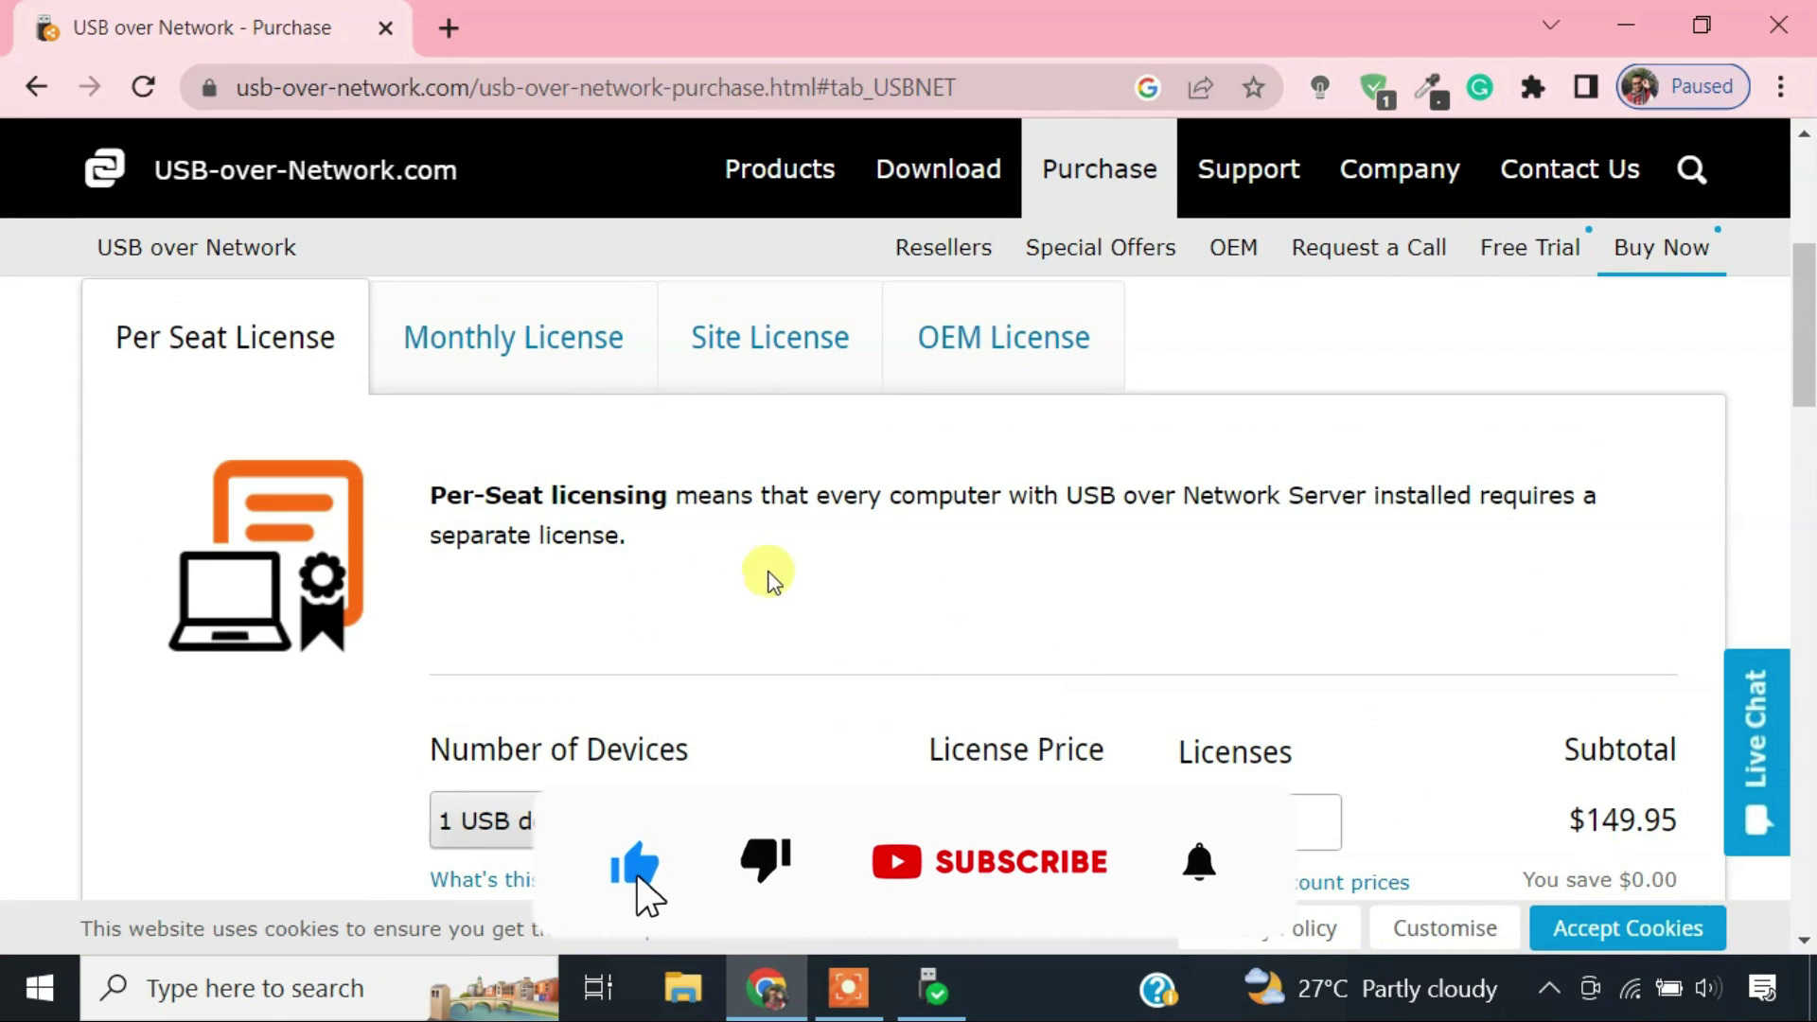
left_click(567, 312)
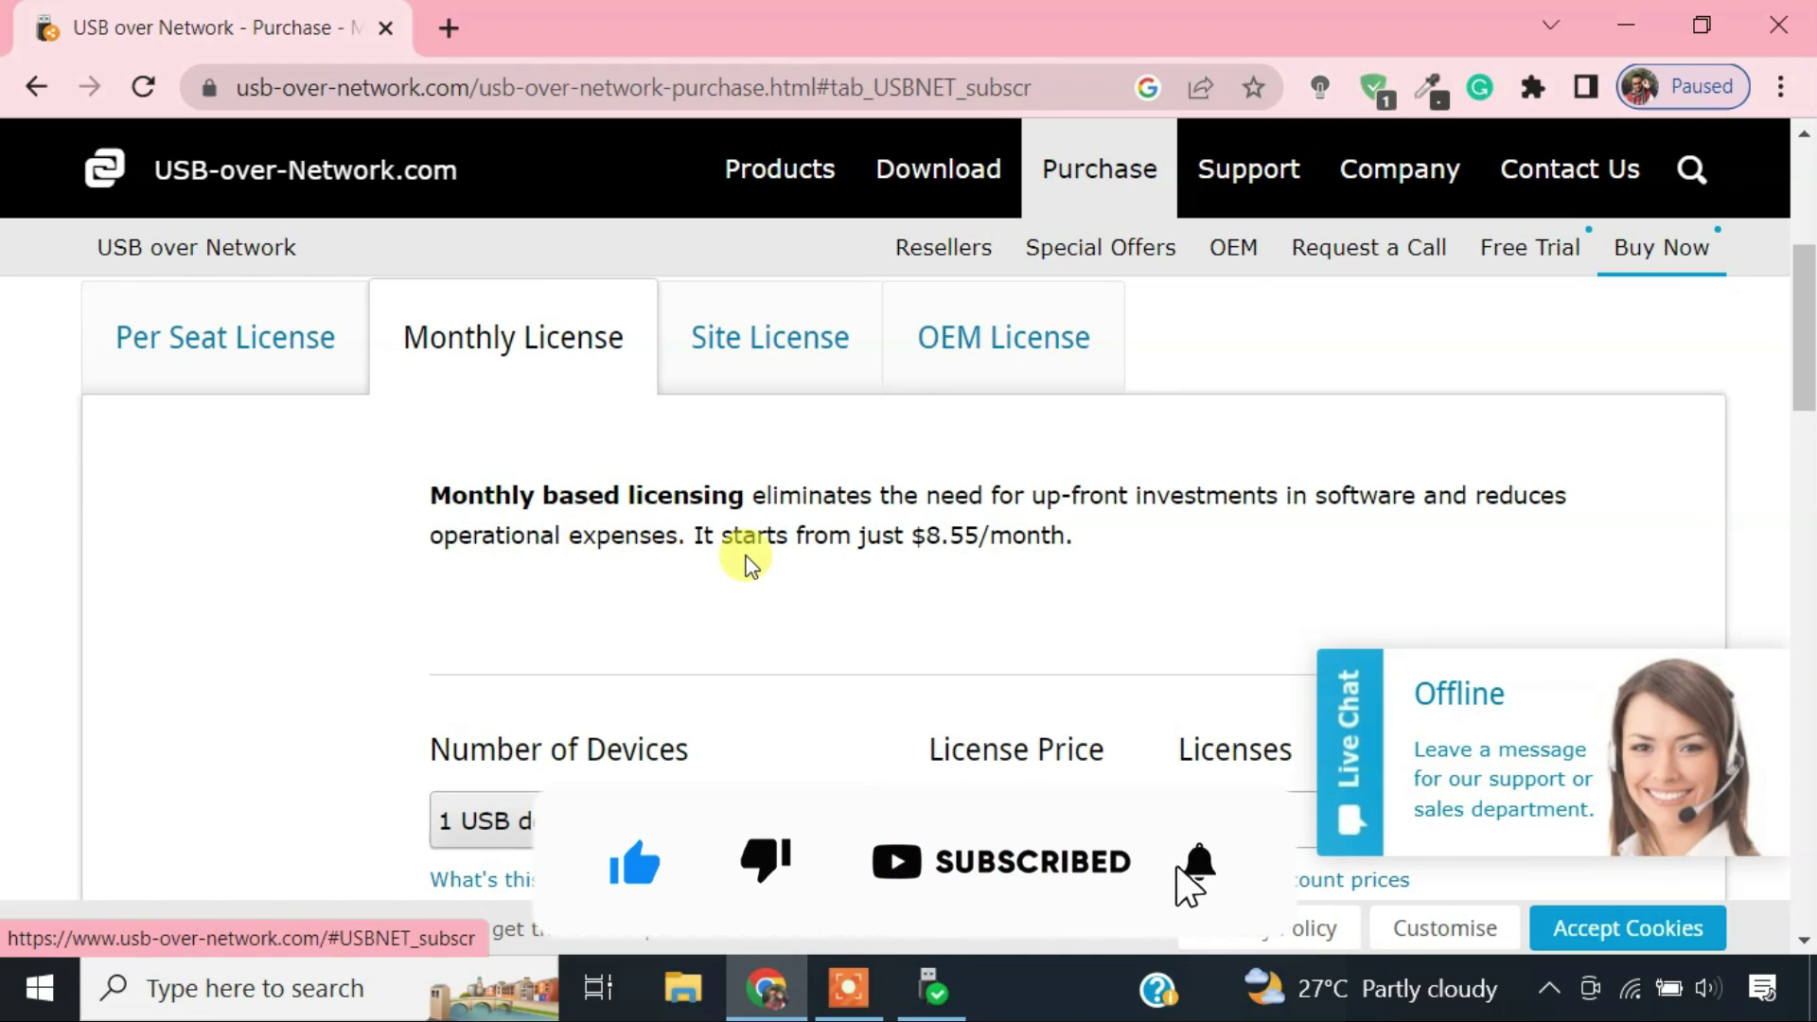
scroll(743, 556, "down", 3)
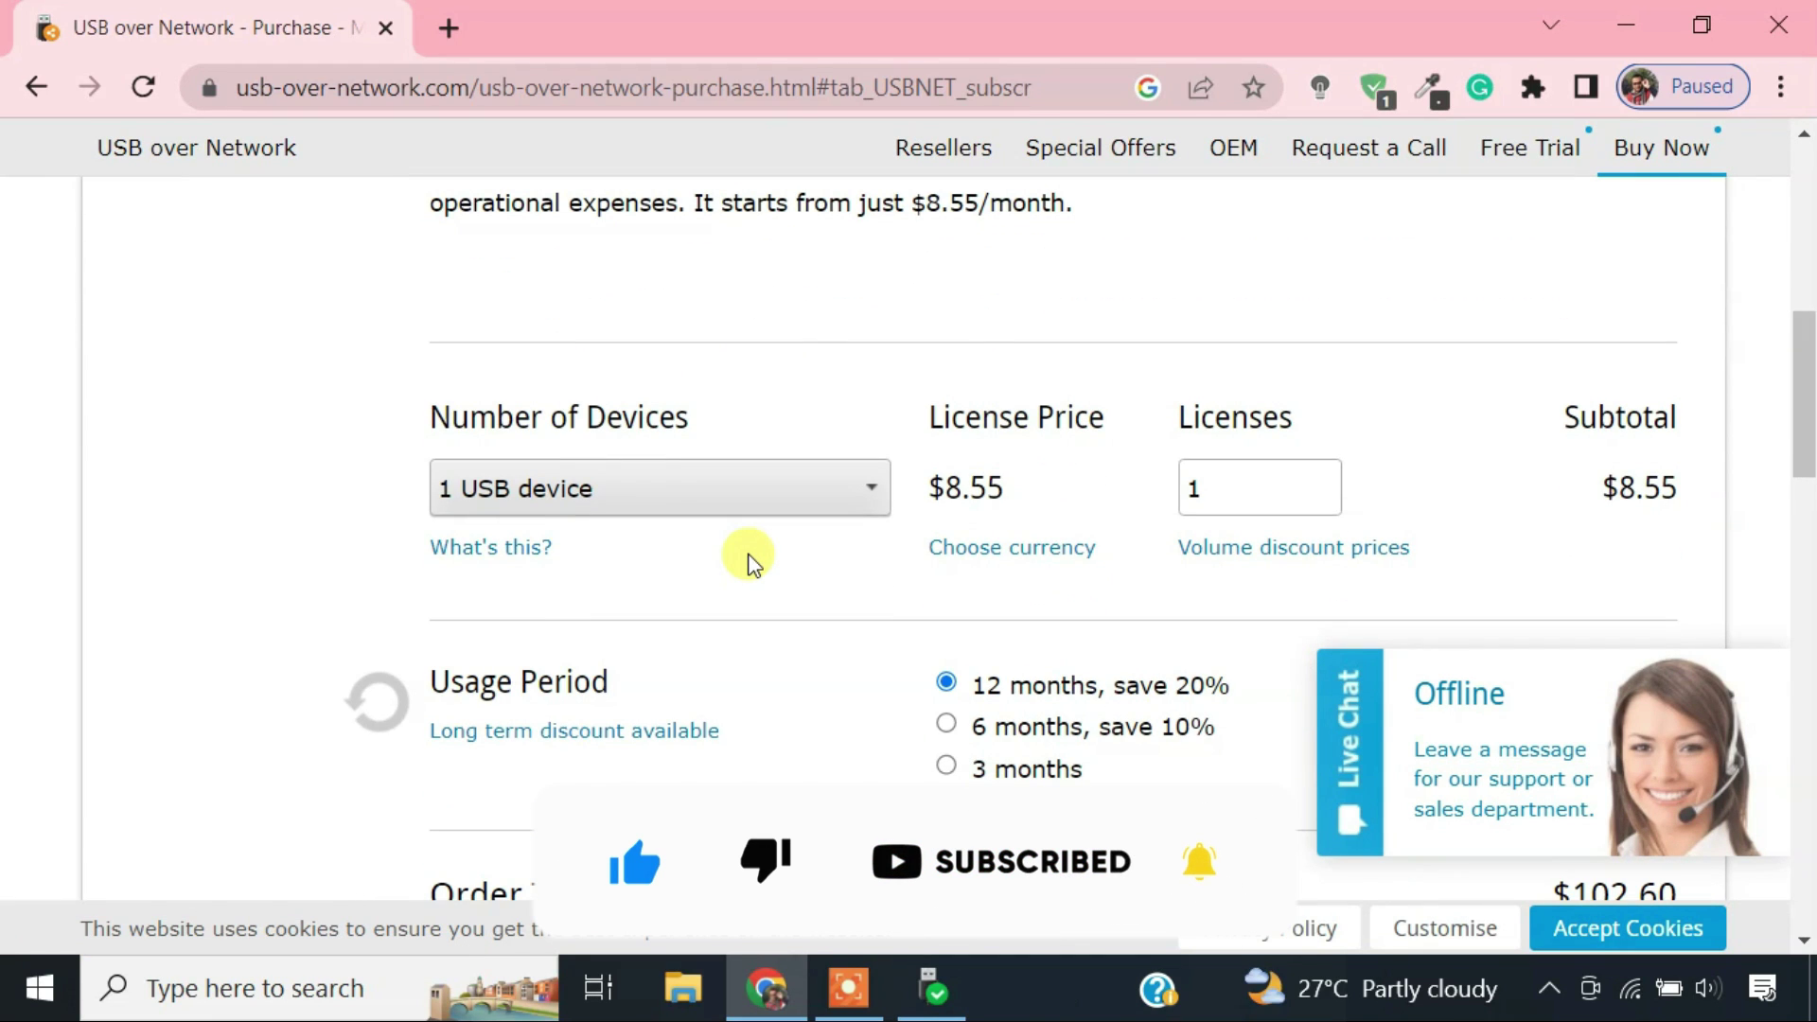